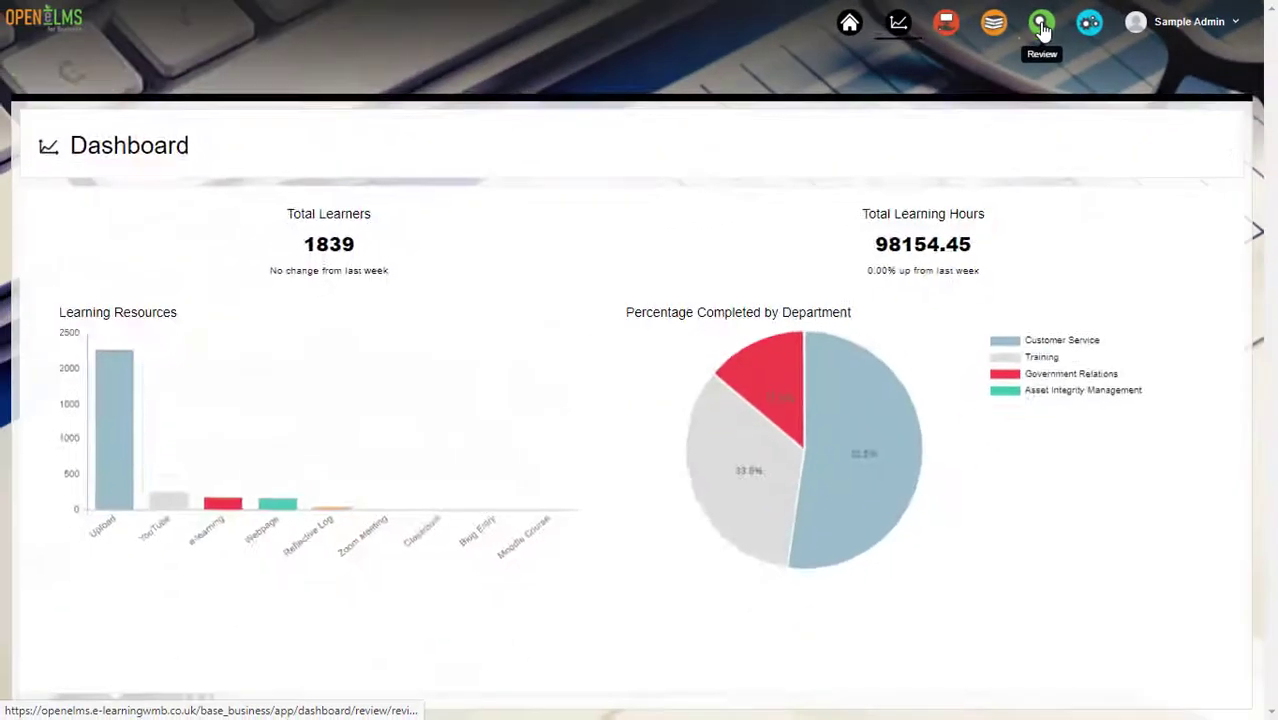
From Review, export Cost Analysis to Power BI as continuously updated dataset 'My Data'
{"action": "left_click", "coordinate": [1042, 25]}
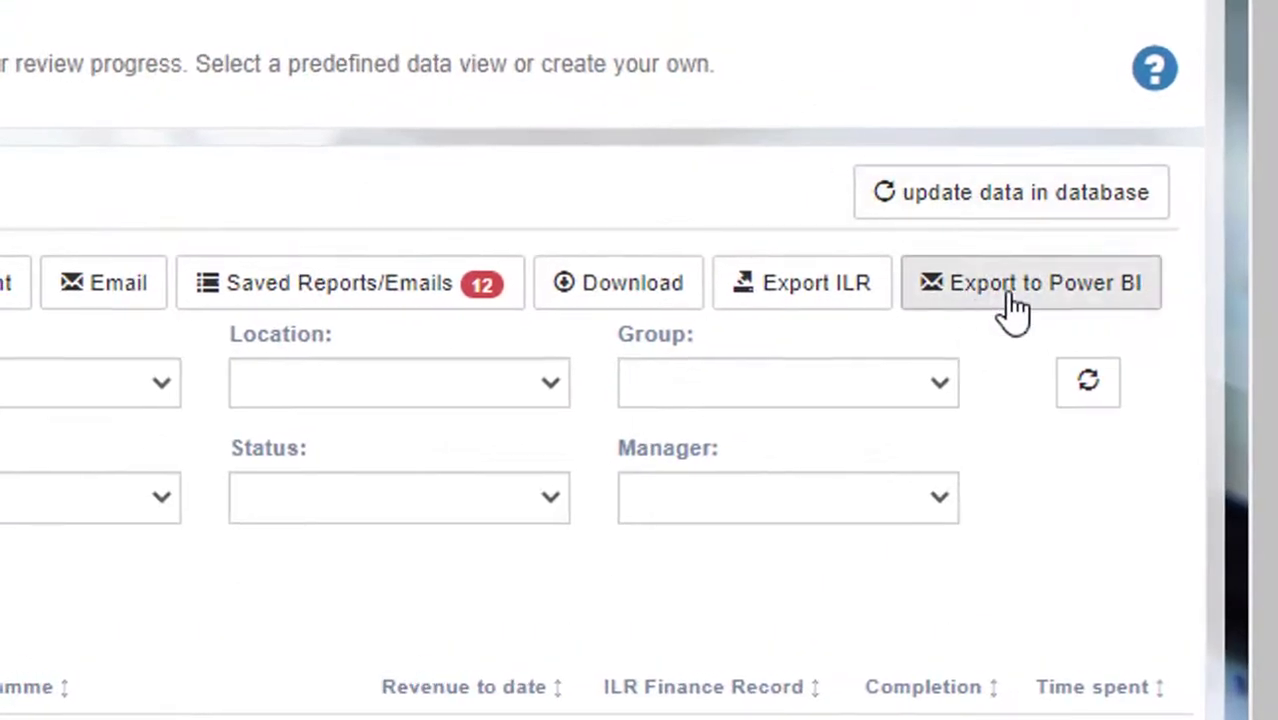
{"action": "left_click", "coordinate": [1011, 295]}
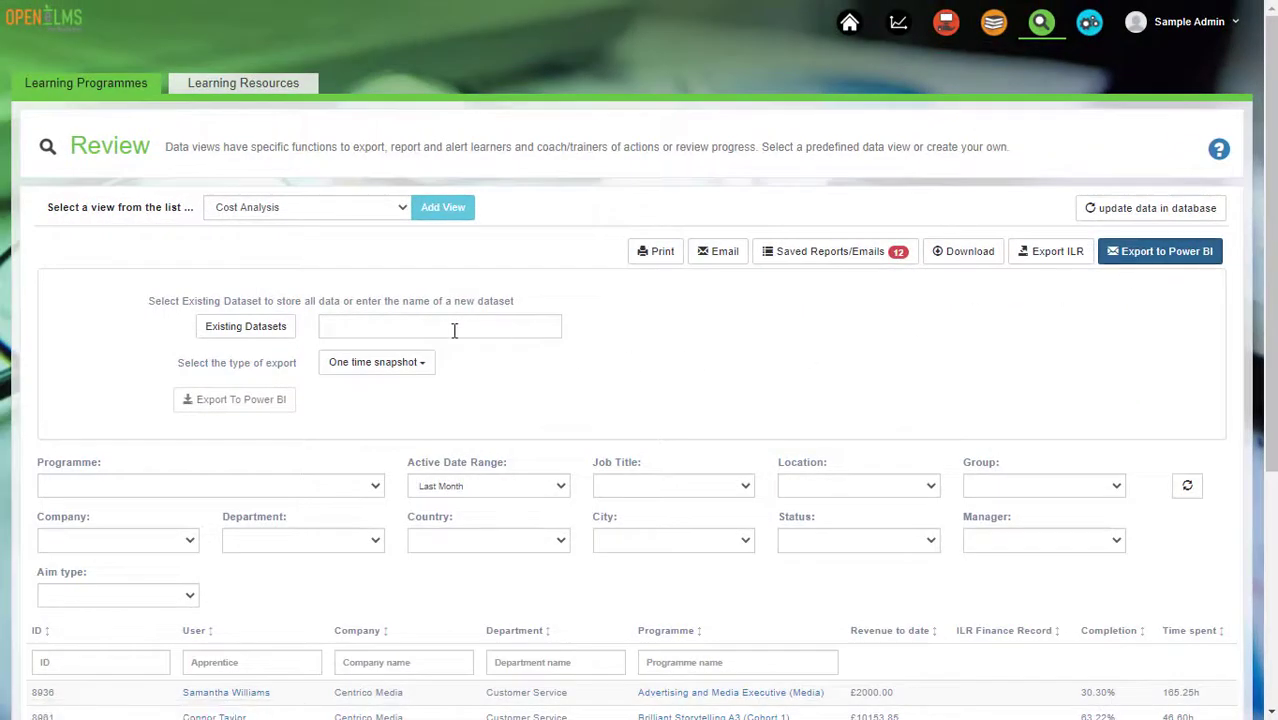
{"action": "left_click", "coordinate": [449, 329]}
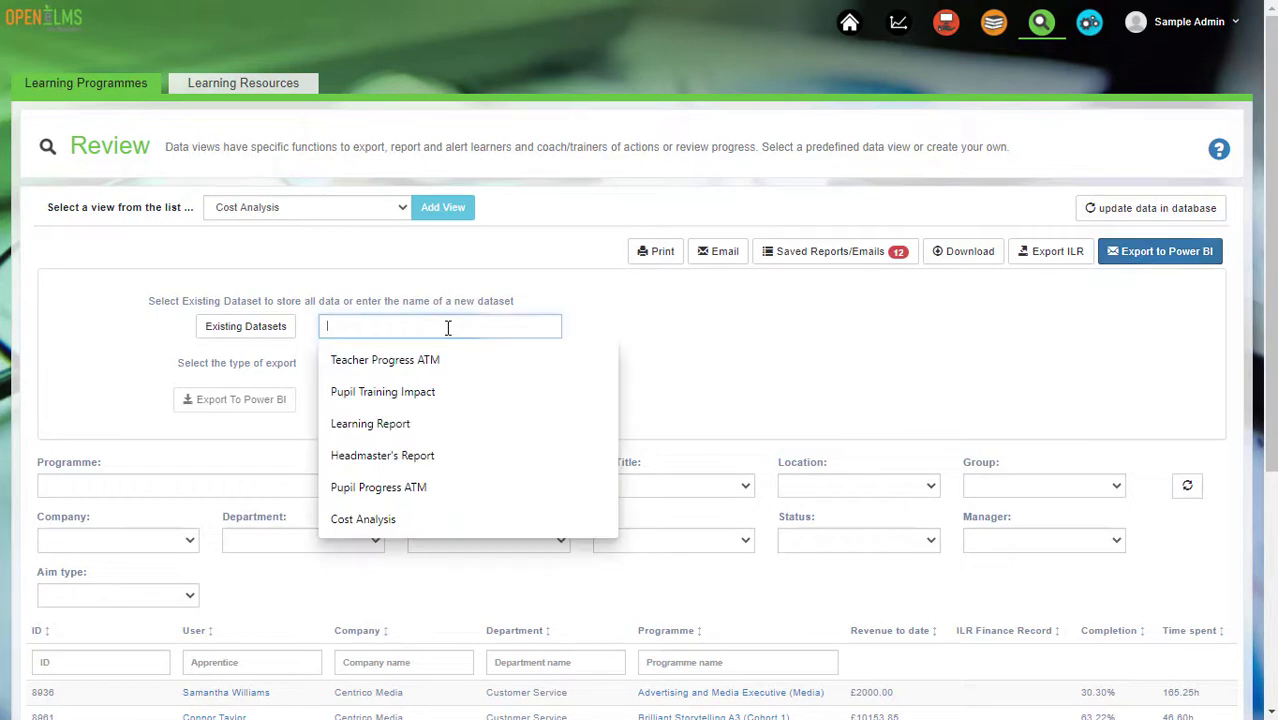
{"action": "left_click", "coordinate": [448, 327]}
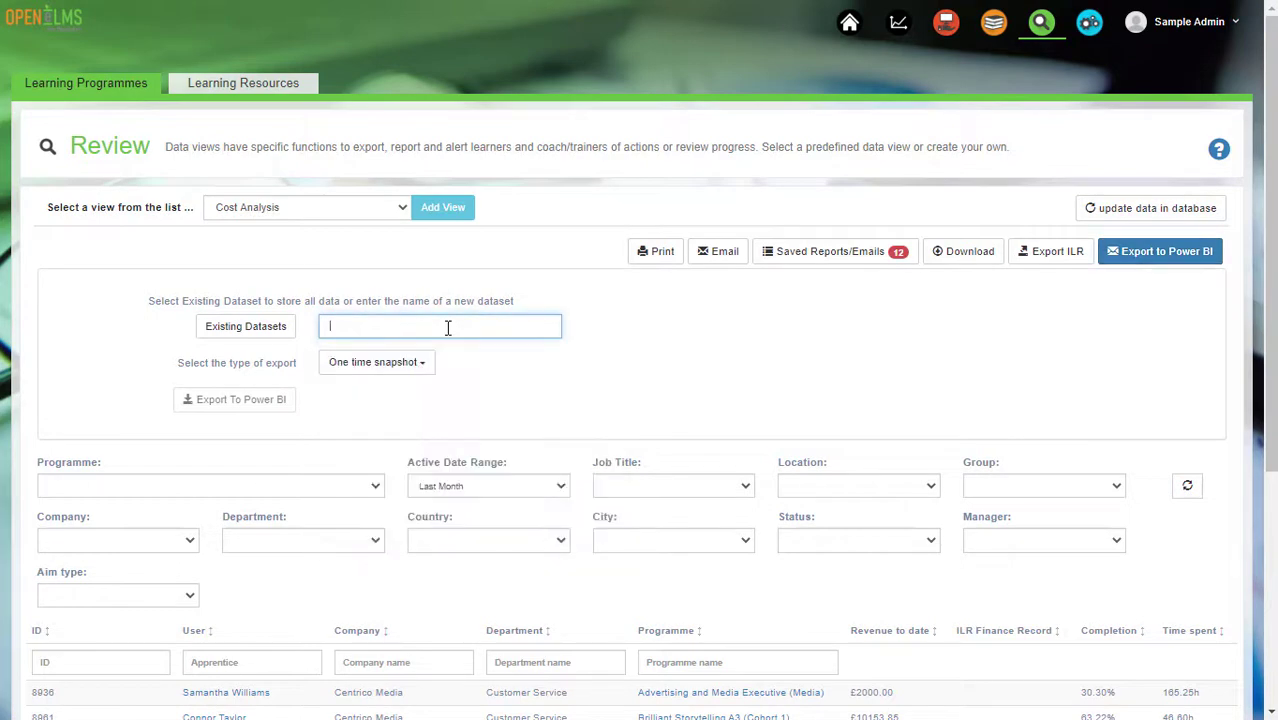
{"action": "type", "text": "My Data"}
{"action": "left_click", "coordinate": [364, 368]}
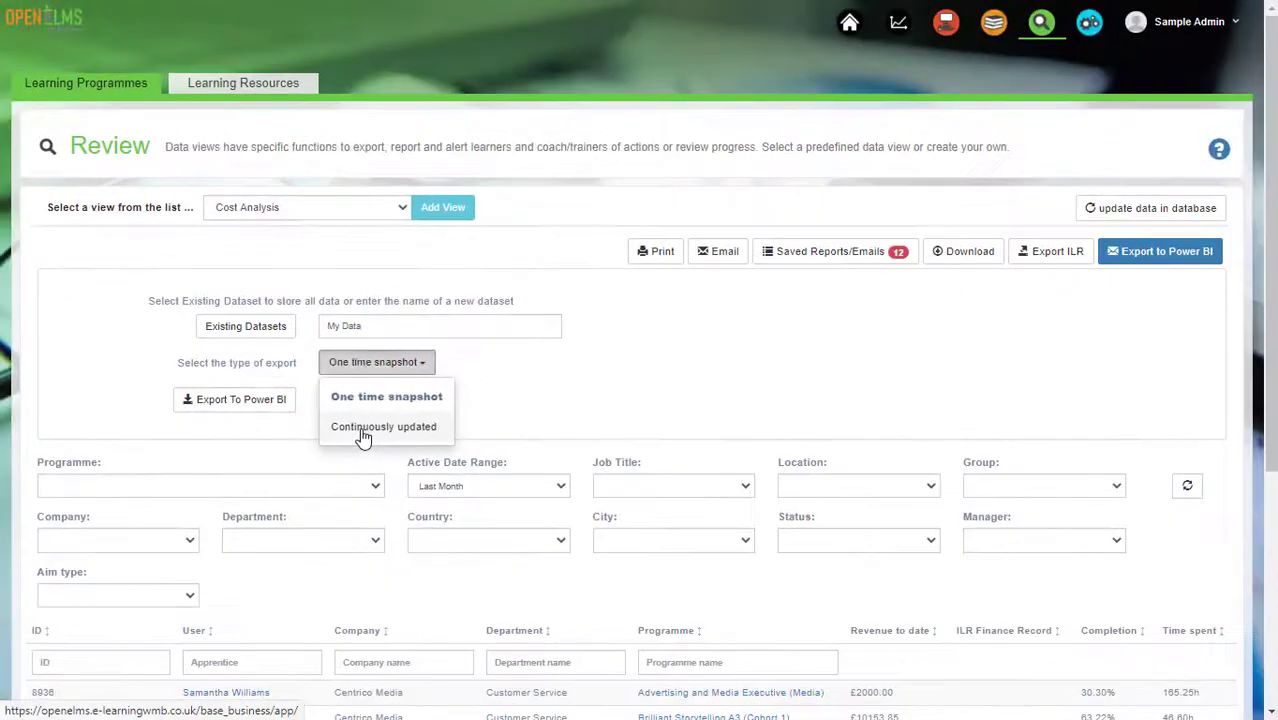
{"action": "left_click", "coordinate": [362, 430]}
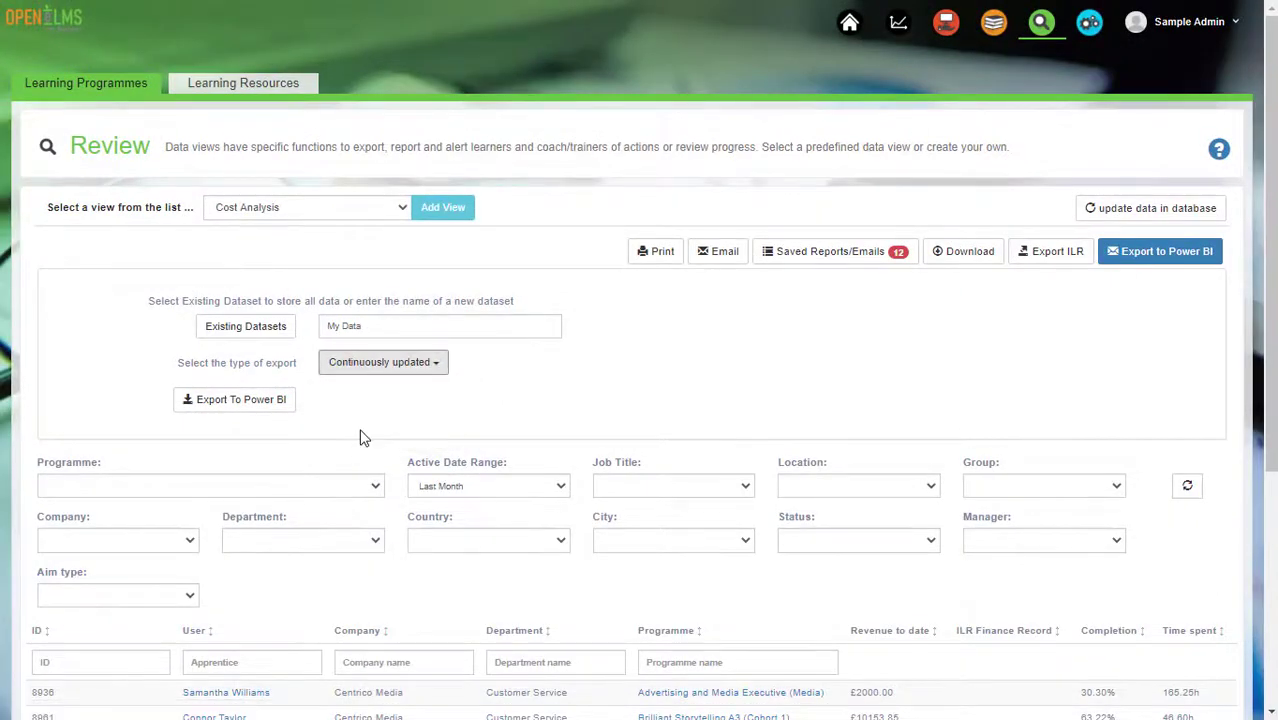
{"action": "left_click", "coordinate": [222, 408]}
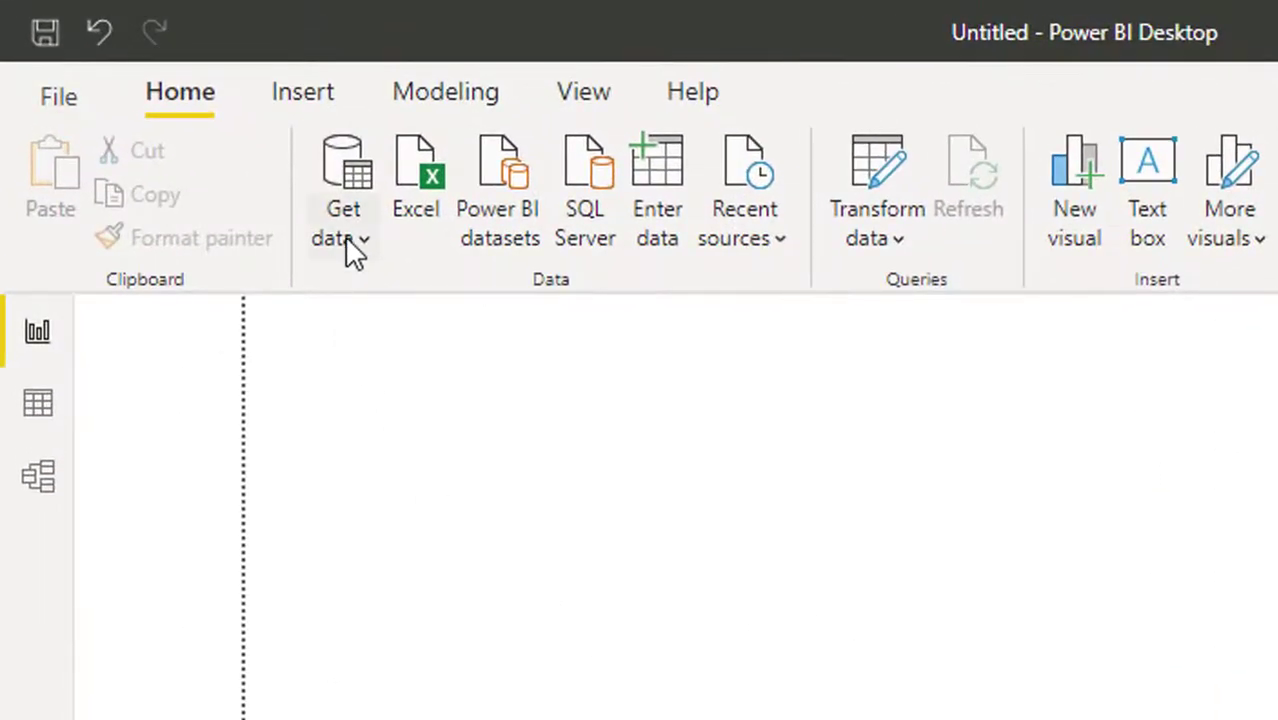
Connect the blank report live to the My Data Power BI dataset and view its model diagram
{"action": "left_click", "coordinate": [348, 234]}
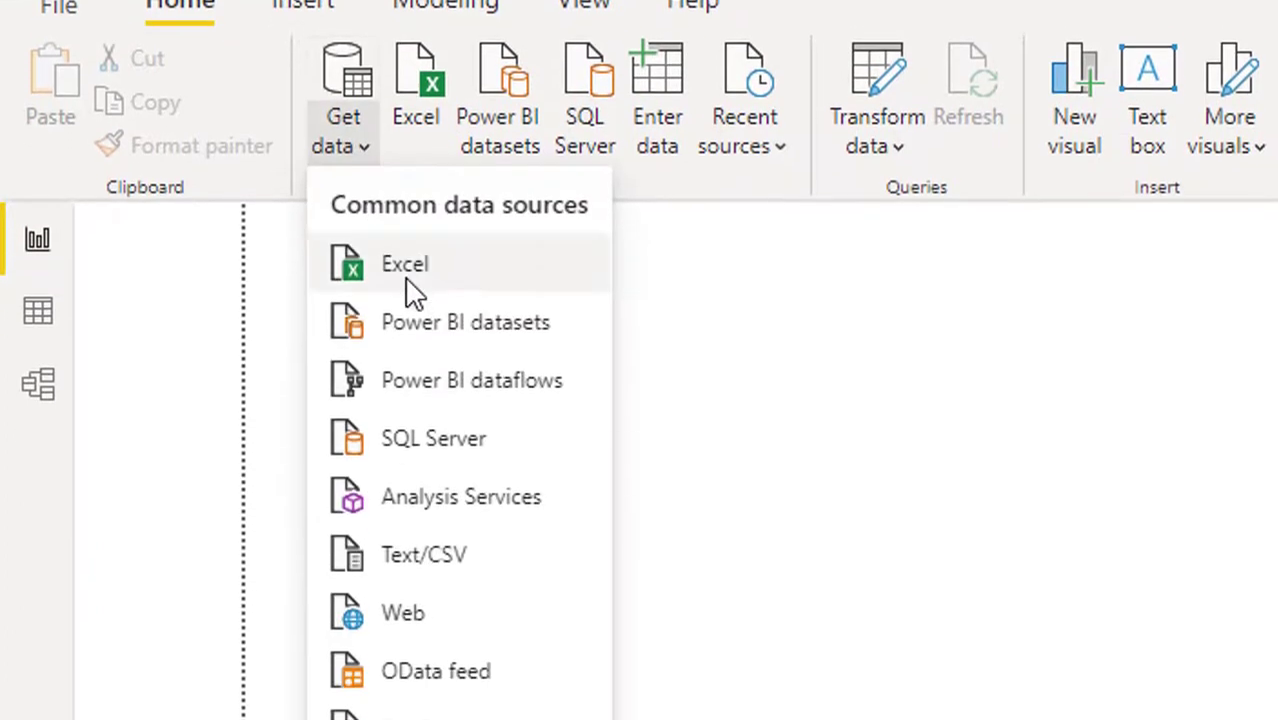
{"action": "left_click", "coordinate": [219, 219]}
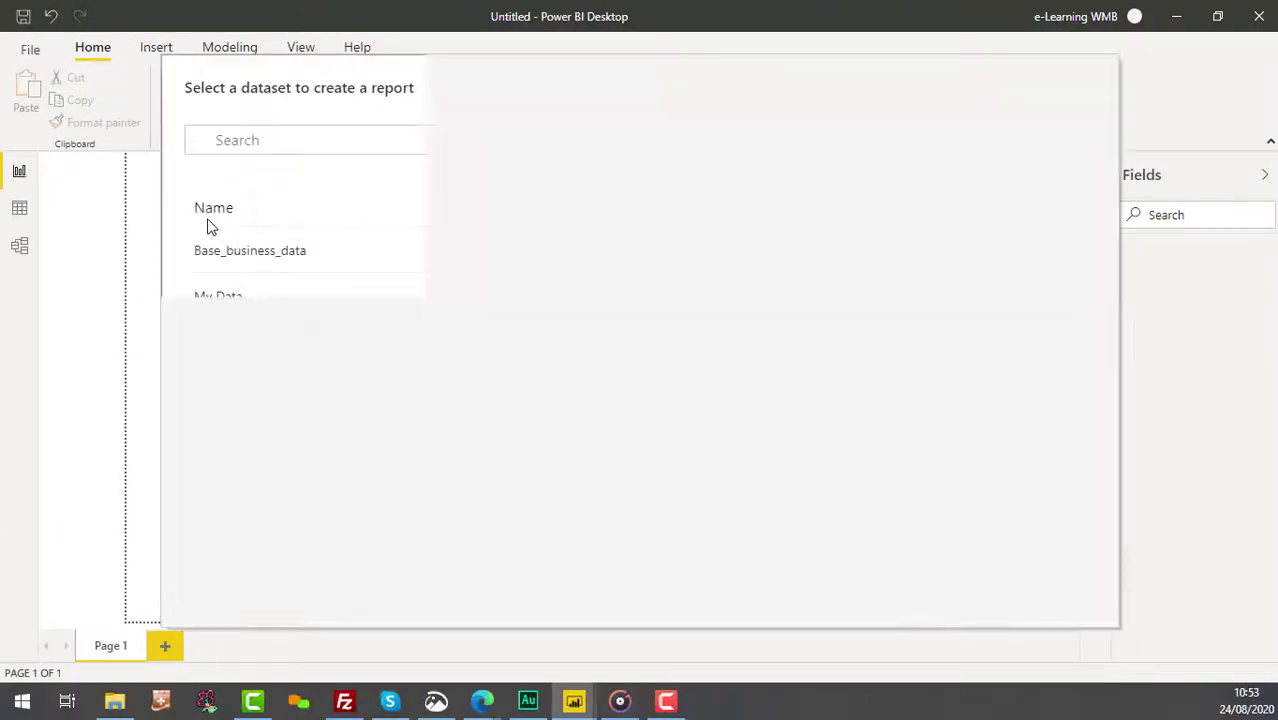
{"action": "left_click", "coordinate": [253, 300]}
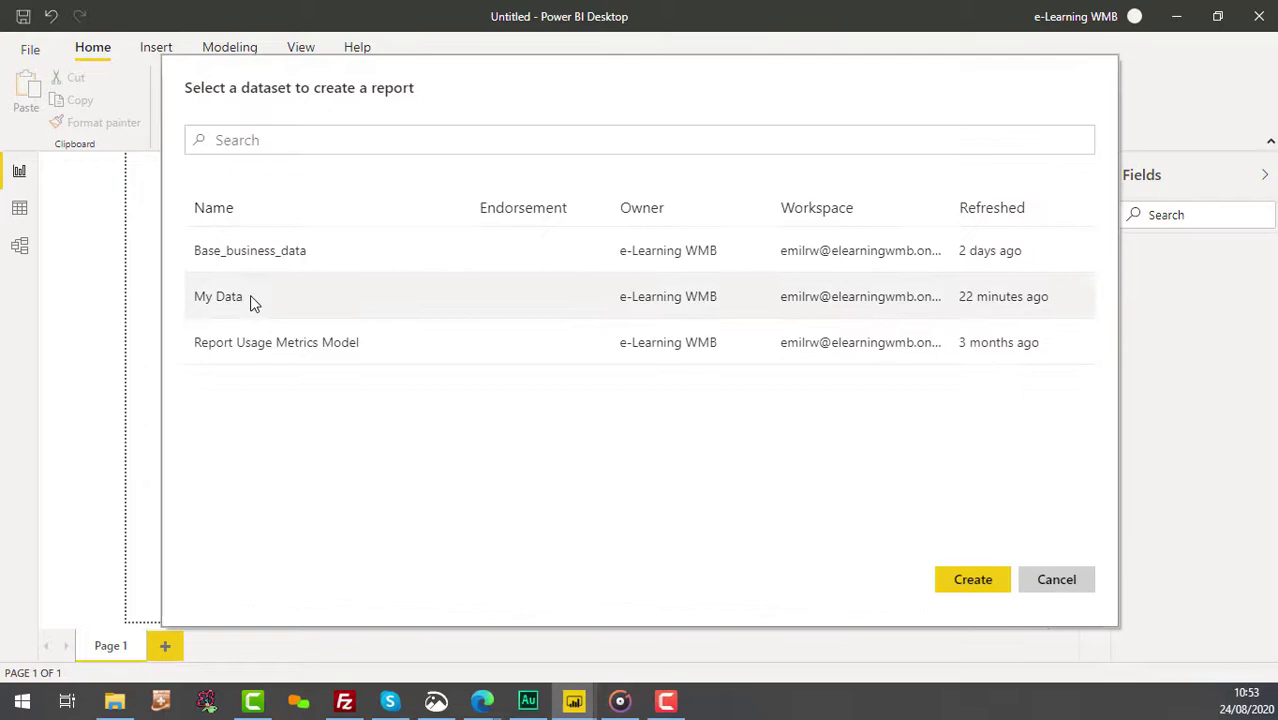
{"action": "left_click", "coordinate": [969, 580]}
{"action": "left_click", "coordinate": [19, 206]}
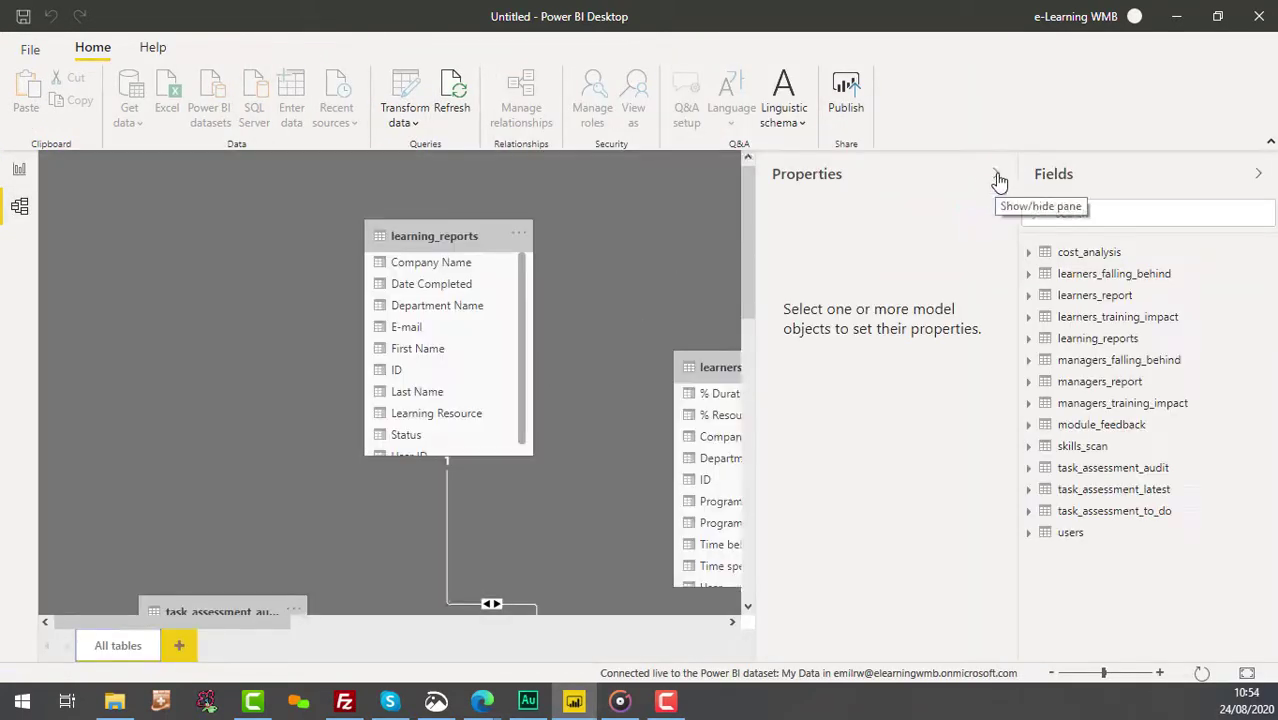
{"action": "left_click", "coordinate": [996, 177]}
{"action": "left_click", "coordinate": [1161, 194]}
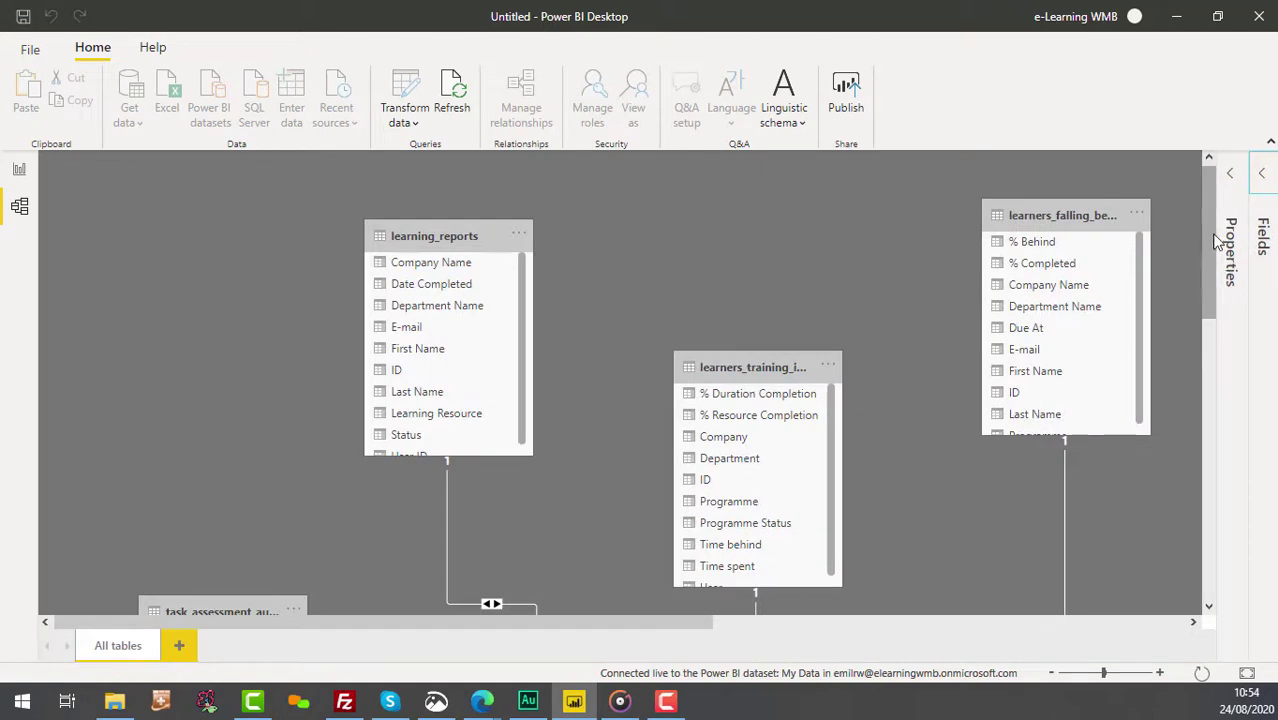
{"action": "mouse_move", "coordinate": [1208, 260]}
{"action": "left_mouse_down"}
{"action": "mouse_move", "coordinate": [1198, 432]}
{"action": "mouse_move", "coordinate": [1198, 409]}
{"action": "left_mouse_up"}
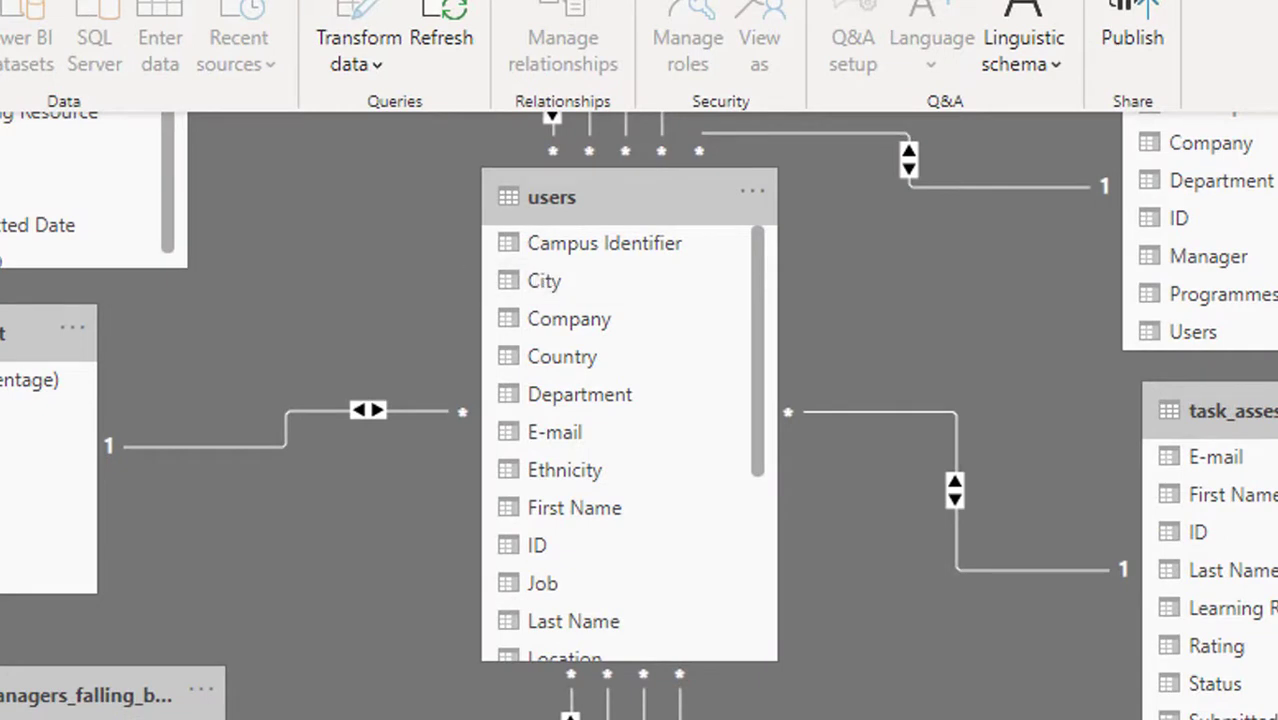
{"action": "mouse_move", "coordinate": [762, 428]}
{"action": "left_mouse_down"}
{"action": "mouse_move", "coordinate": [746, 479]}
{"action": "mouse_move", "coordinate": [743, 616]}
{"action": "left_mouse_up"}
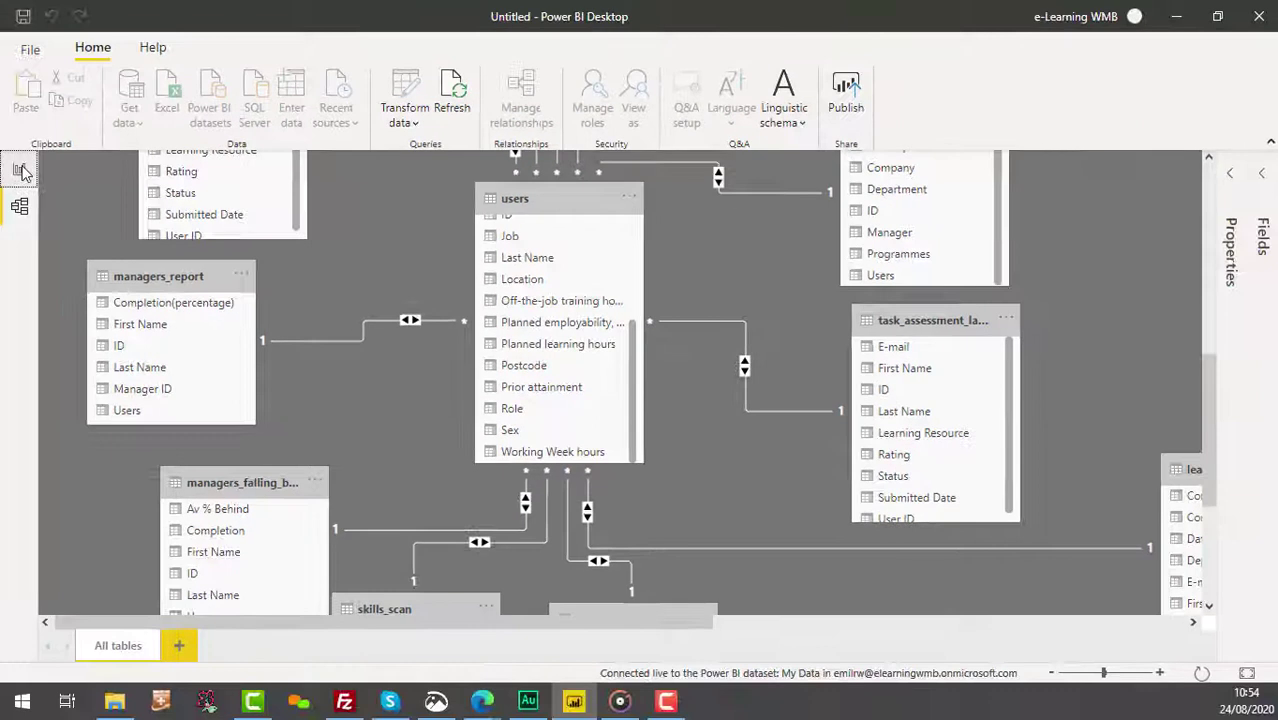
{"action": "left_click", "coordinate": [20, 174]}
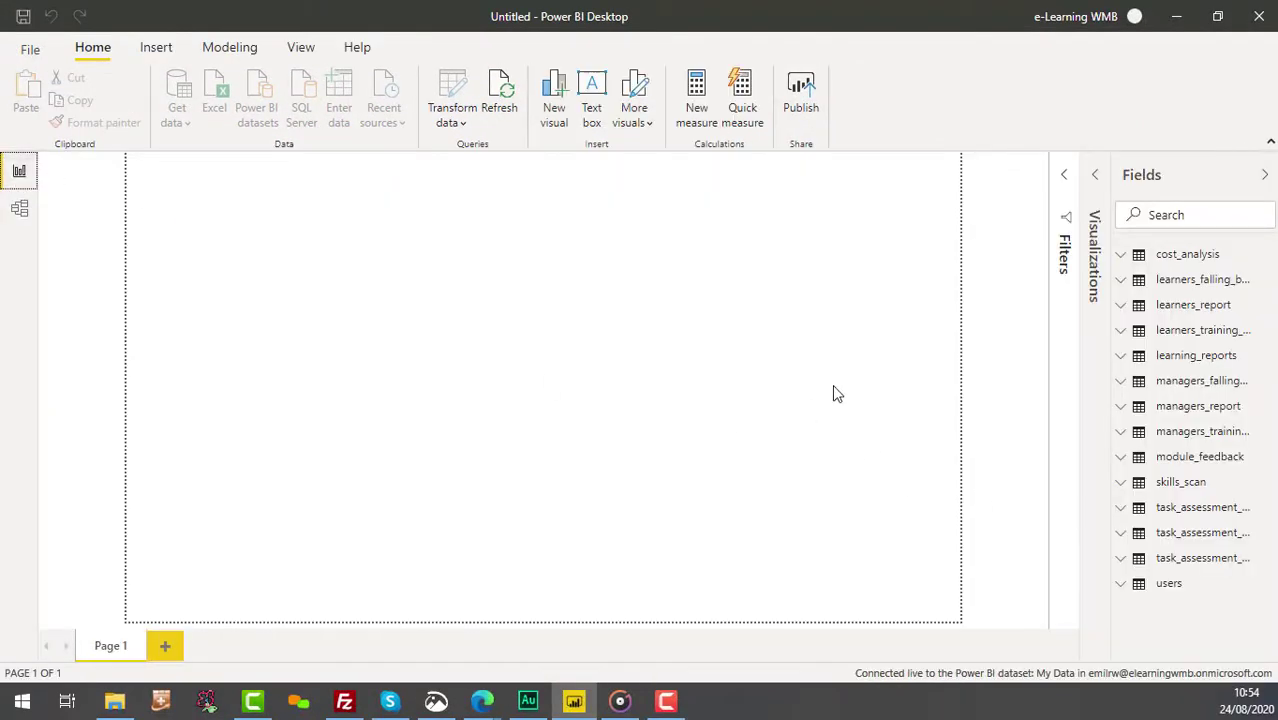
Build an enlarged stacked bar chart of Cost(£) by Programme from cost_analysis
{"action": "left_click", "coordinate": [1122, 256]}
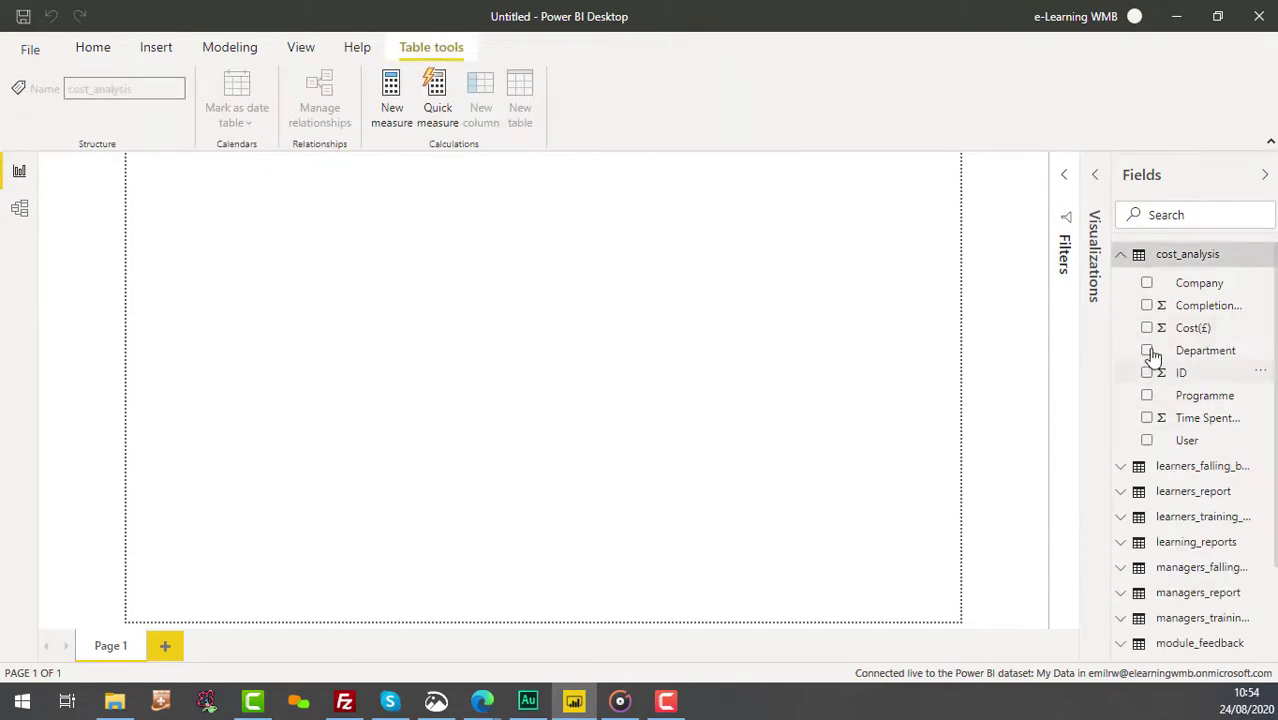
{"action": "left_click", "coordinate": [1139, 326]}
{"action": "left_click", "coordinate": [1139, 396]}
{"action": "left_click", "coordinate": [1057, 178]}
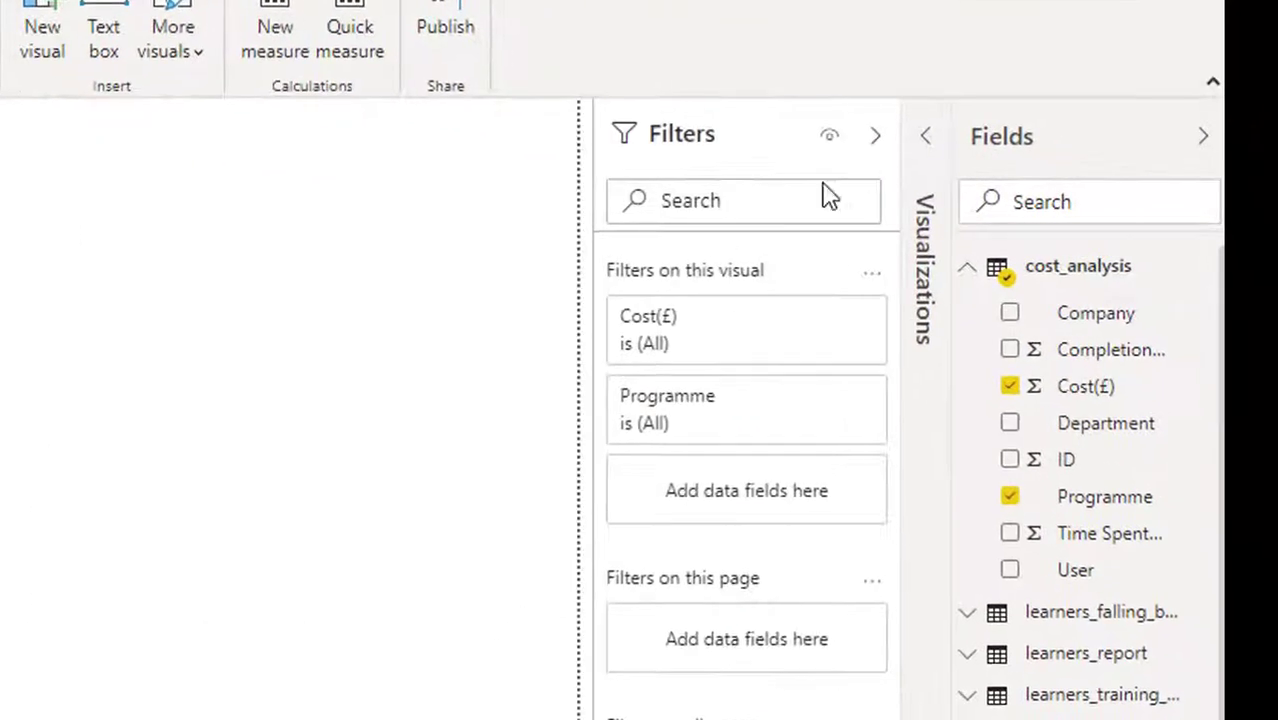
{"action": "left_click", "coordinate": [926, 142]}
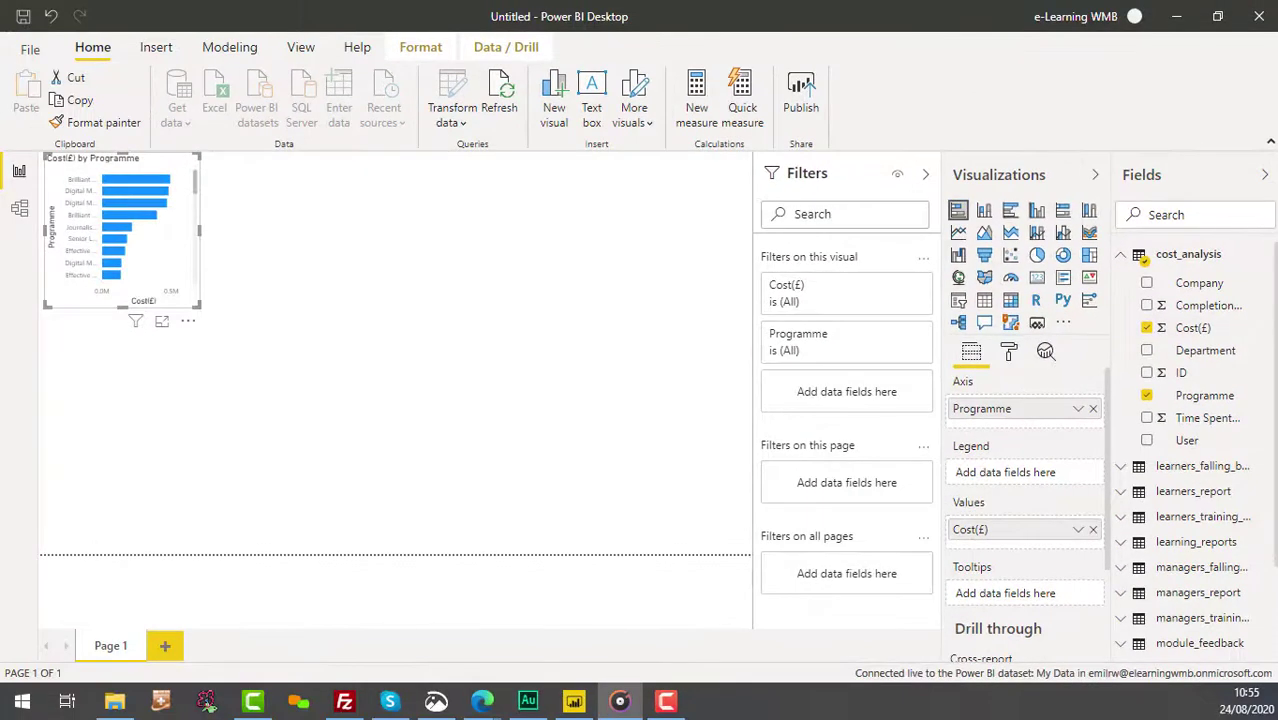
{"action": "left_click_drag", "start_coordinate": [200, 305], "coordinate": [358, 462]}
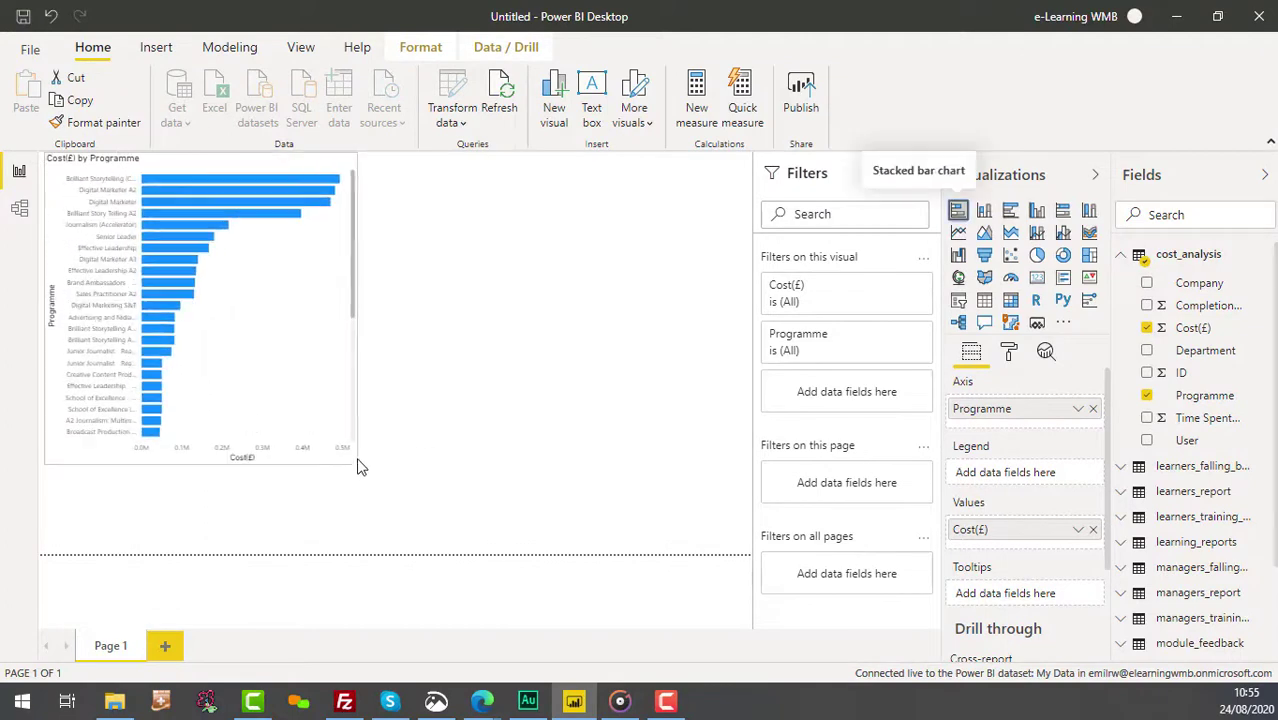
{"action": "mouse_move", "coordinate": [957, 210]}
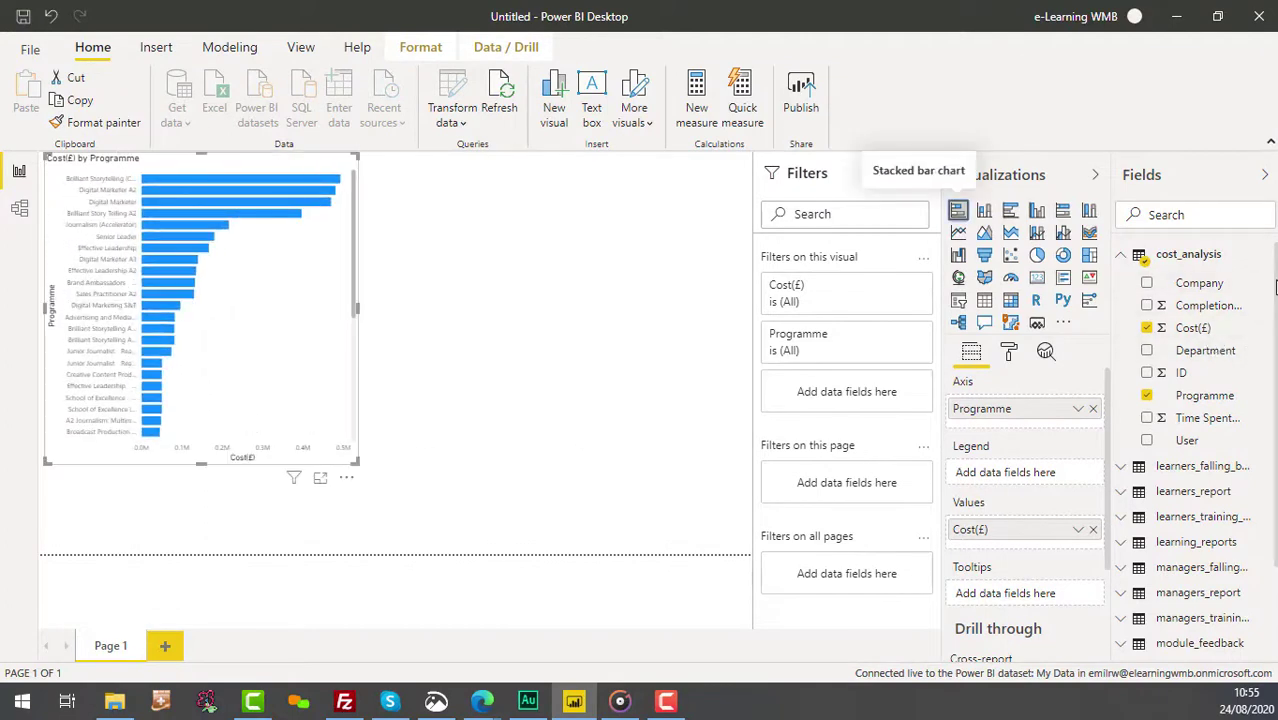
{"action": "left_click_drag", "start_coordinate": [1274, 287], "coordinate": [1273, 520]}
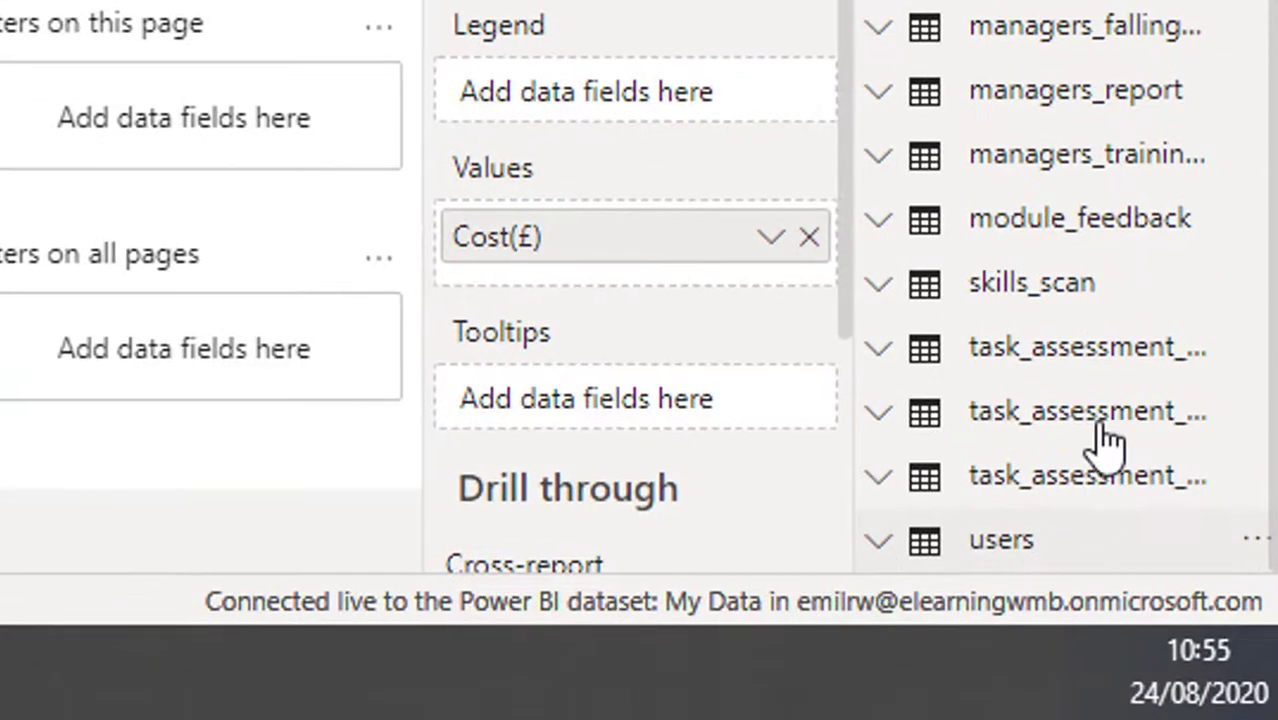
Add Sex from the users table as the bar chart's legend
{"action": "left_click", "coordinate": [1100, 536]}
{"action": "scroll", "coordinate": [1160, 520], "scroll_direction": "down", "scroll_amount": 3}
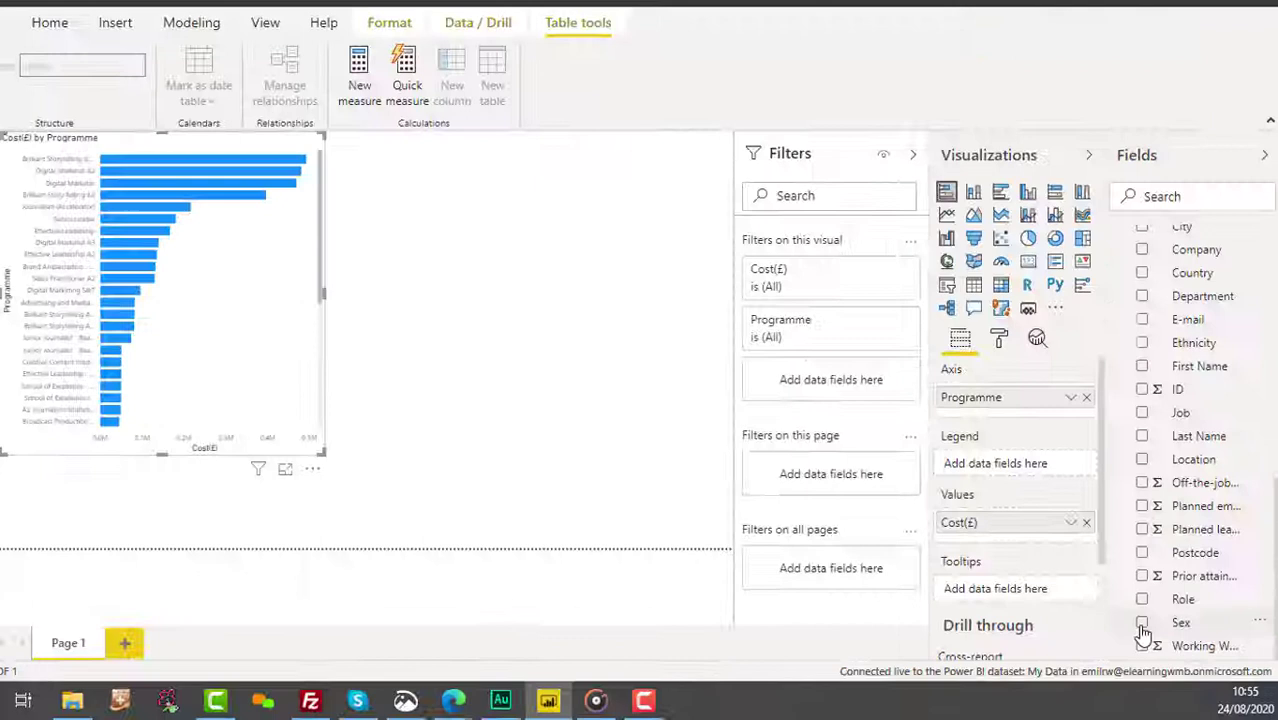
{"action": "left_click", "coordinate": [1147, 627]}
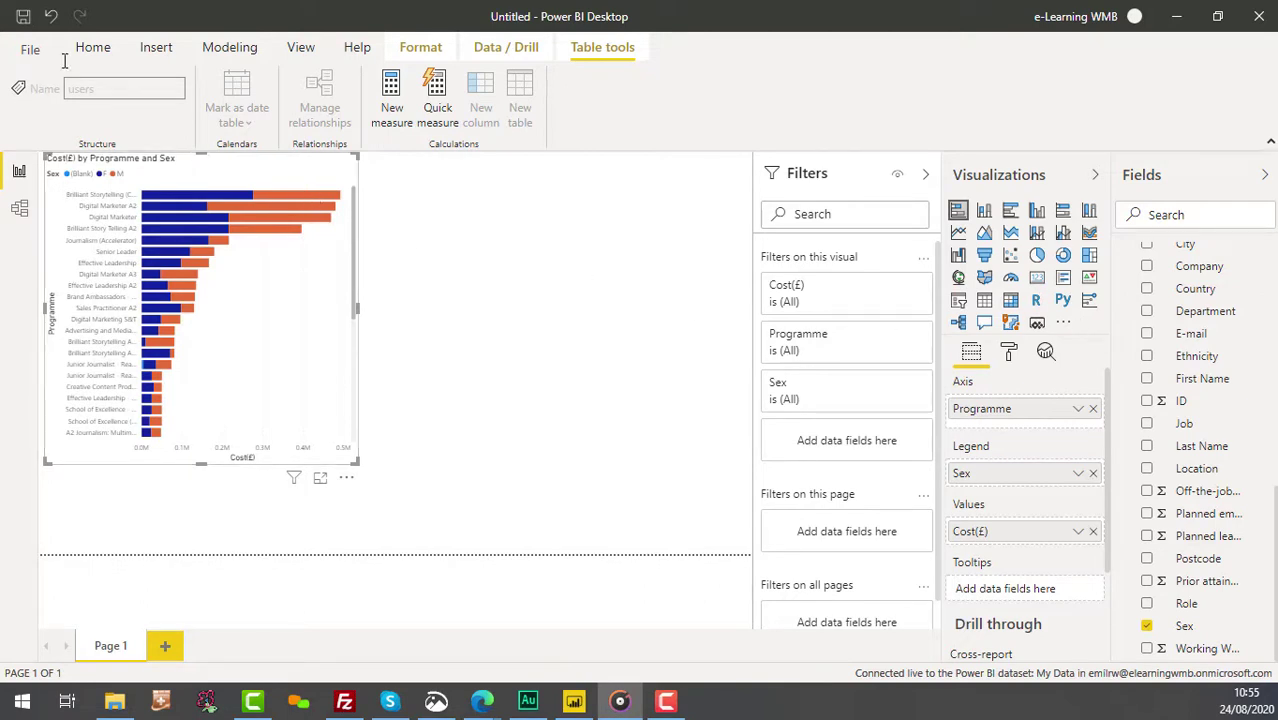
Publish the report to My workspace and open the published report online
{"action": "left_click", "coordinate": [30, 48]}
{"action": "left_click", "coordinate": [50, 311]}
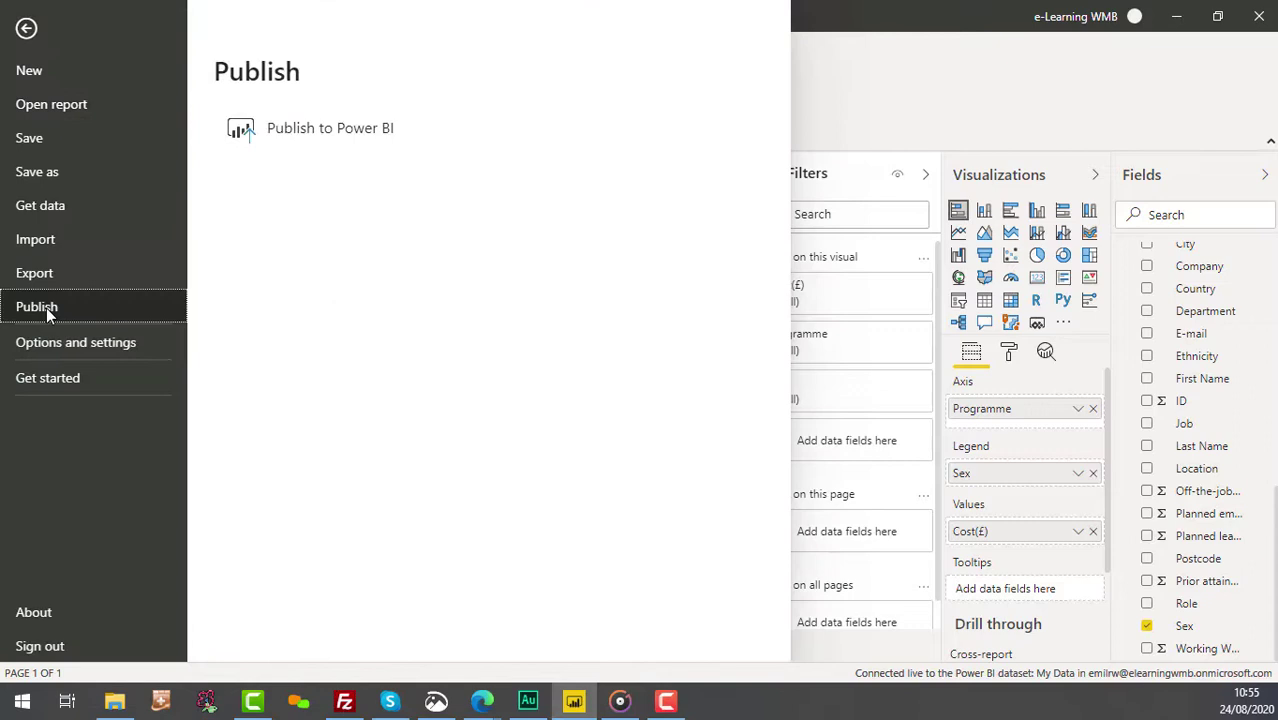
{"action": "left_click", "coordinate": [300, 128]}
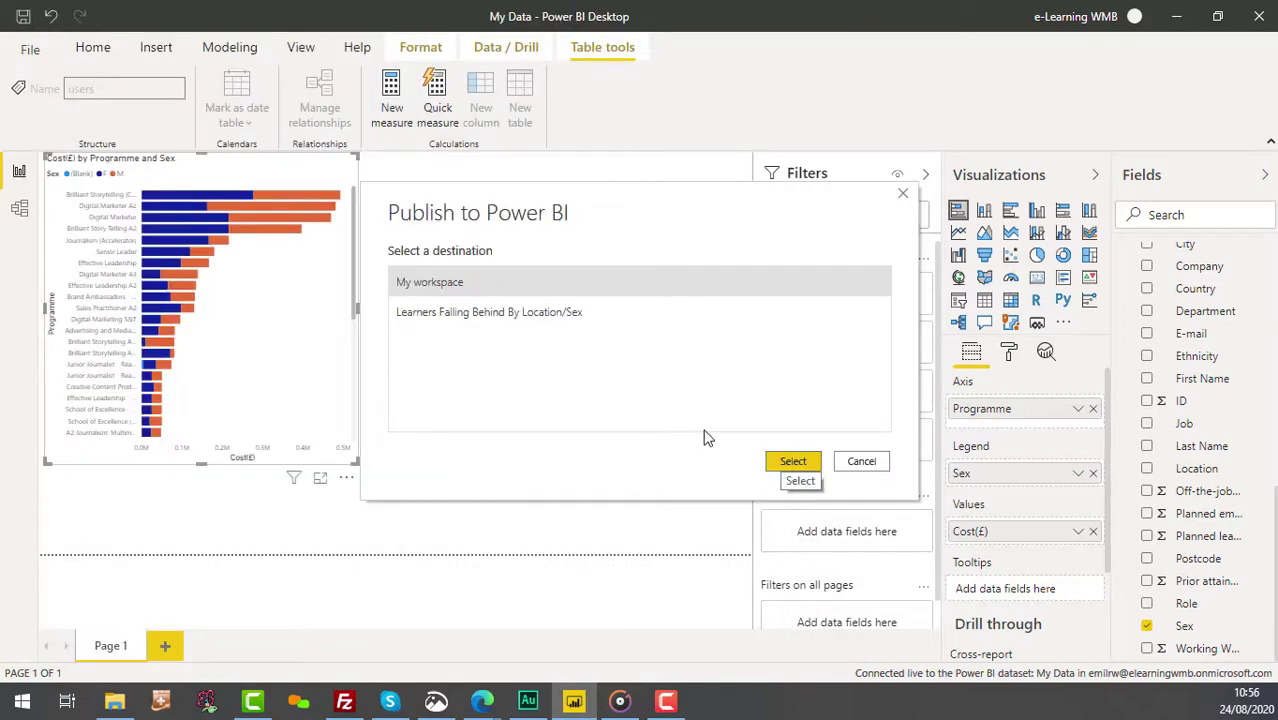
{"action": "left_click", "coordinate": [793, 461]}
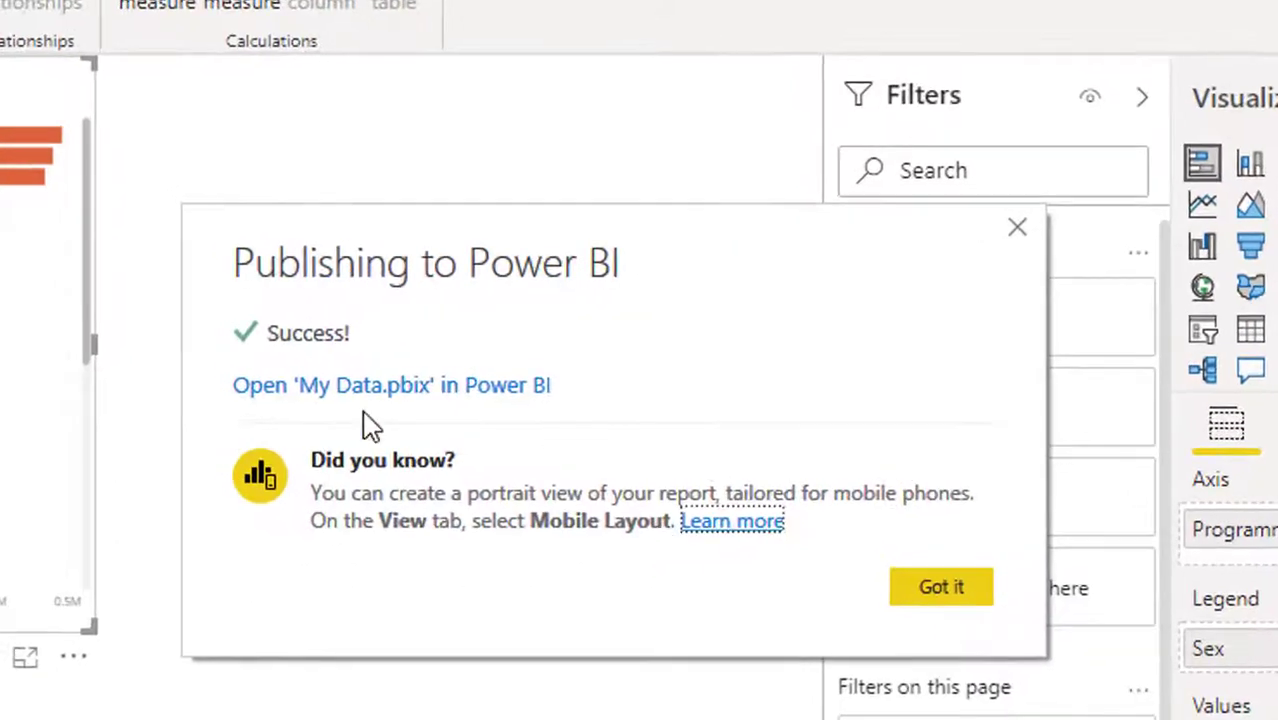
{"action": "left_click", "coordinate": [391, 383]}
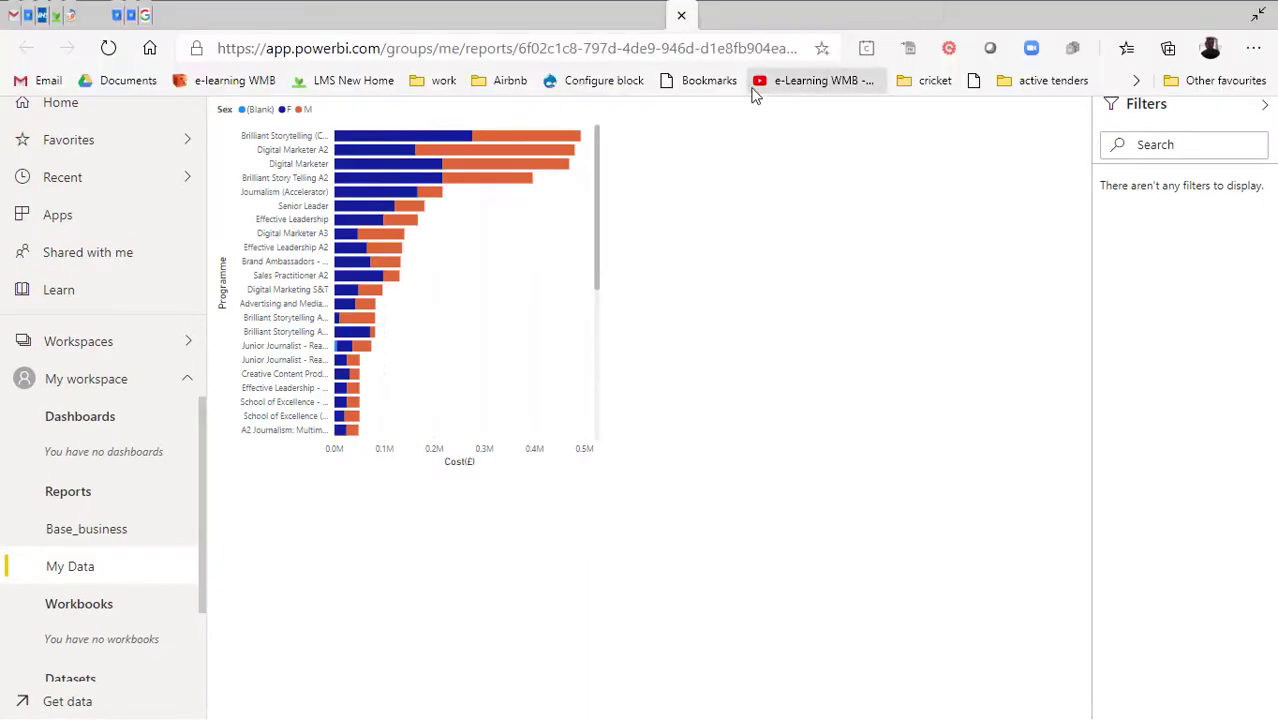
Copy the published My Data report's URL and go to Open eLMS System Setup
{"action": "left_click", "coordinate": [603, 50]}
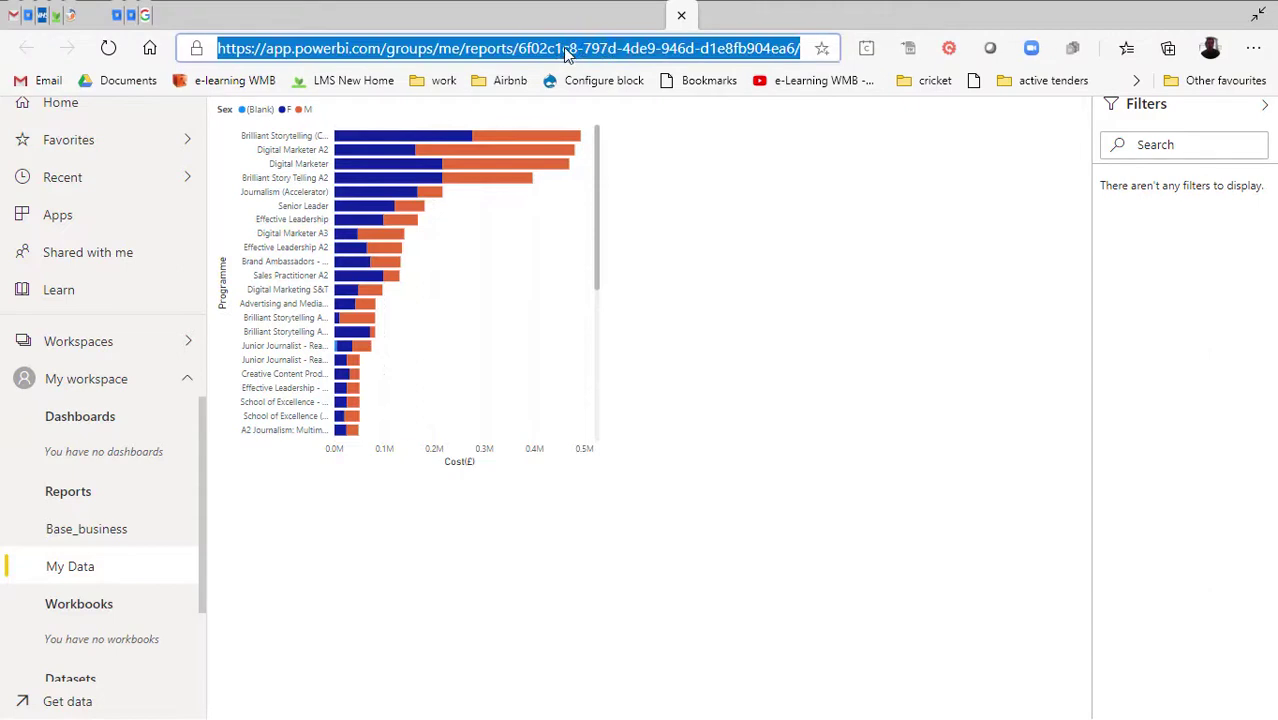
{"action": "right_click", "coordinate": [565, 52]}
{"action": "left_click", "coordinate": [631, 207]}
{"action": "left_click", "coordinate": [826, 260]}
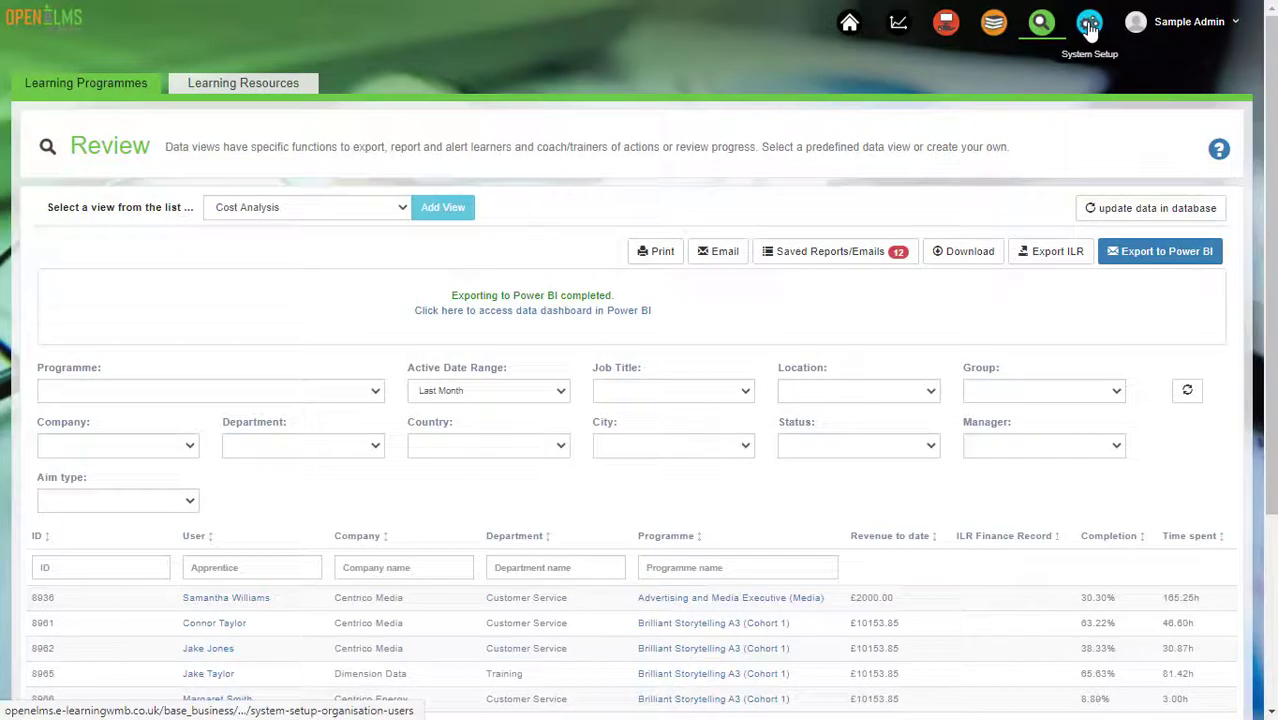
{"action": "left_click", "coordinate": [1089, 22]}
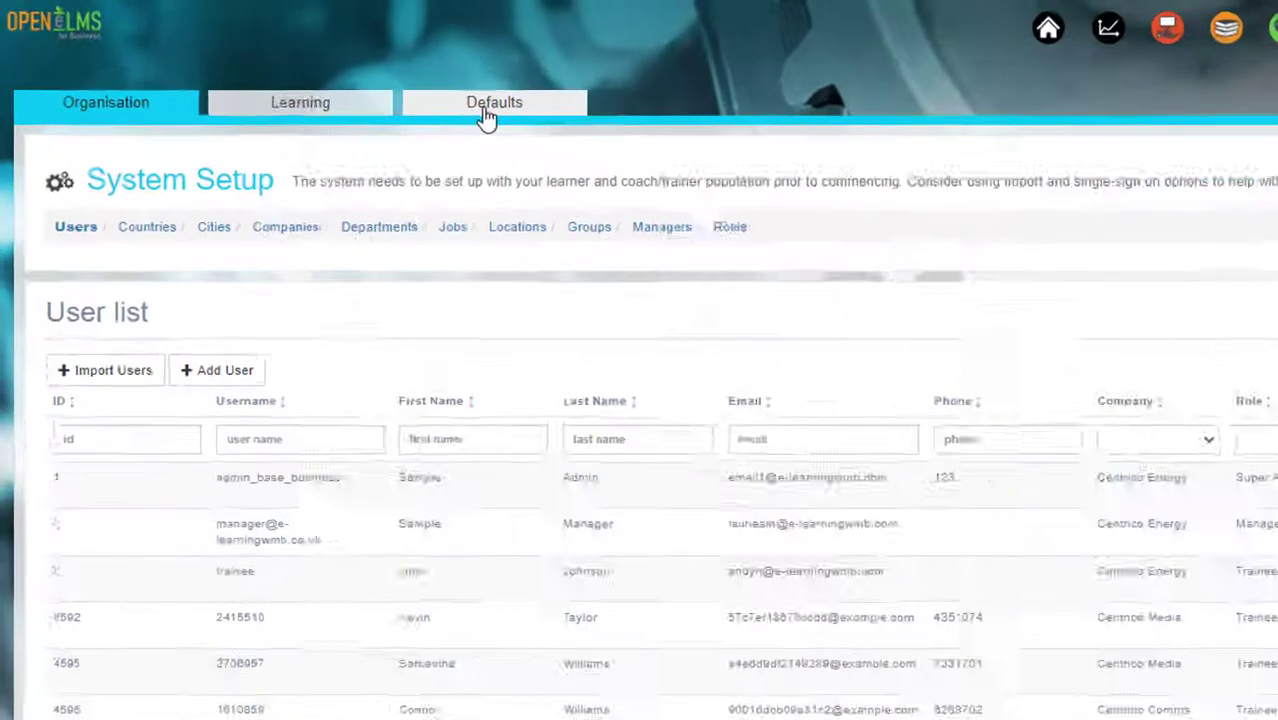
Save the report URL as the Default Power BI Dashboard configuration, then return to Review
{"action": "left_click", "coordinate": [392, 88]}
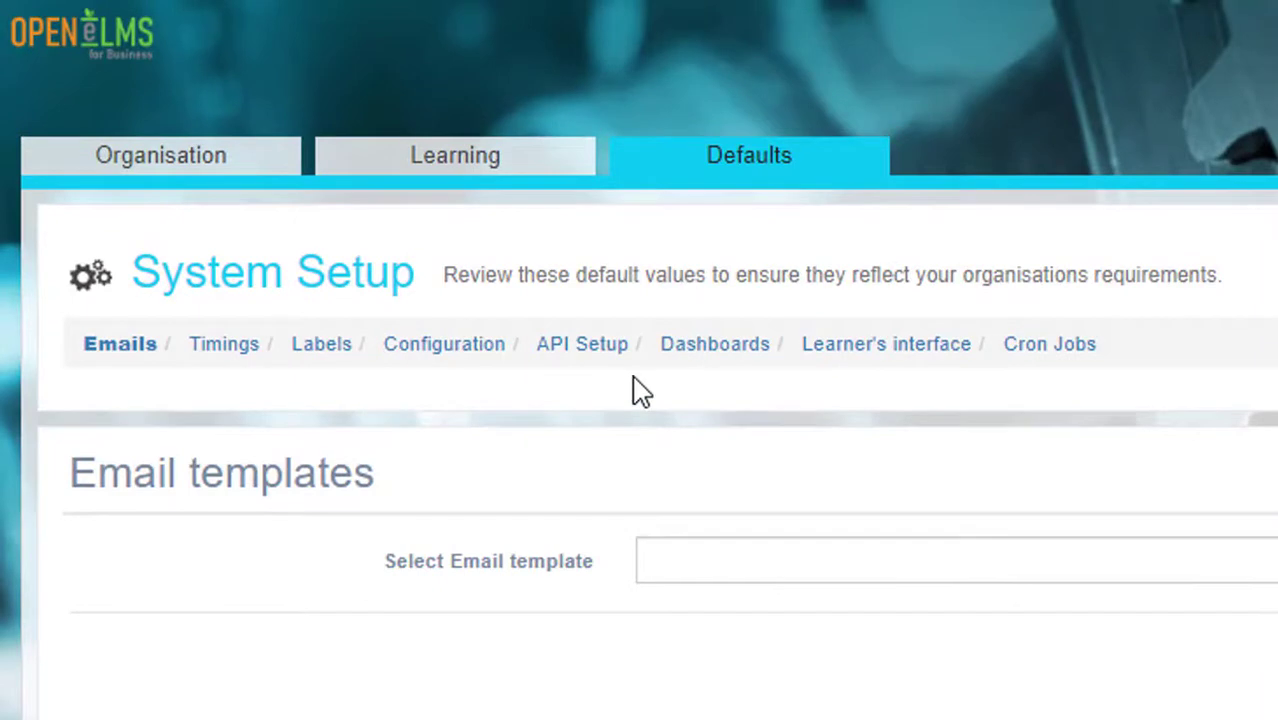
{"action": "left_click", "coordinate": [437, 350]}
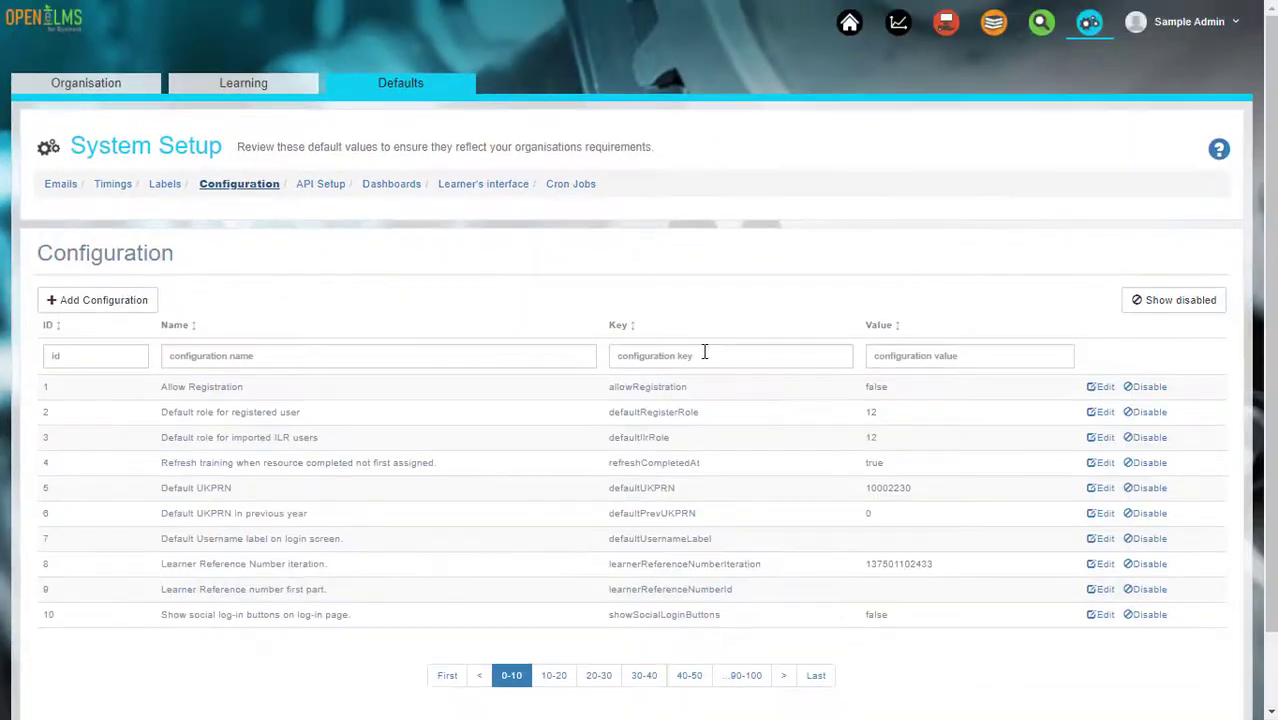
{"action": "left_click", "coordinate": [703, 352]}
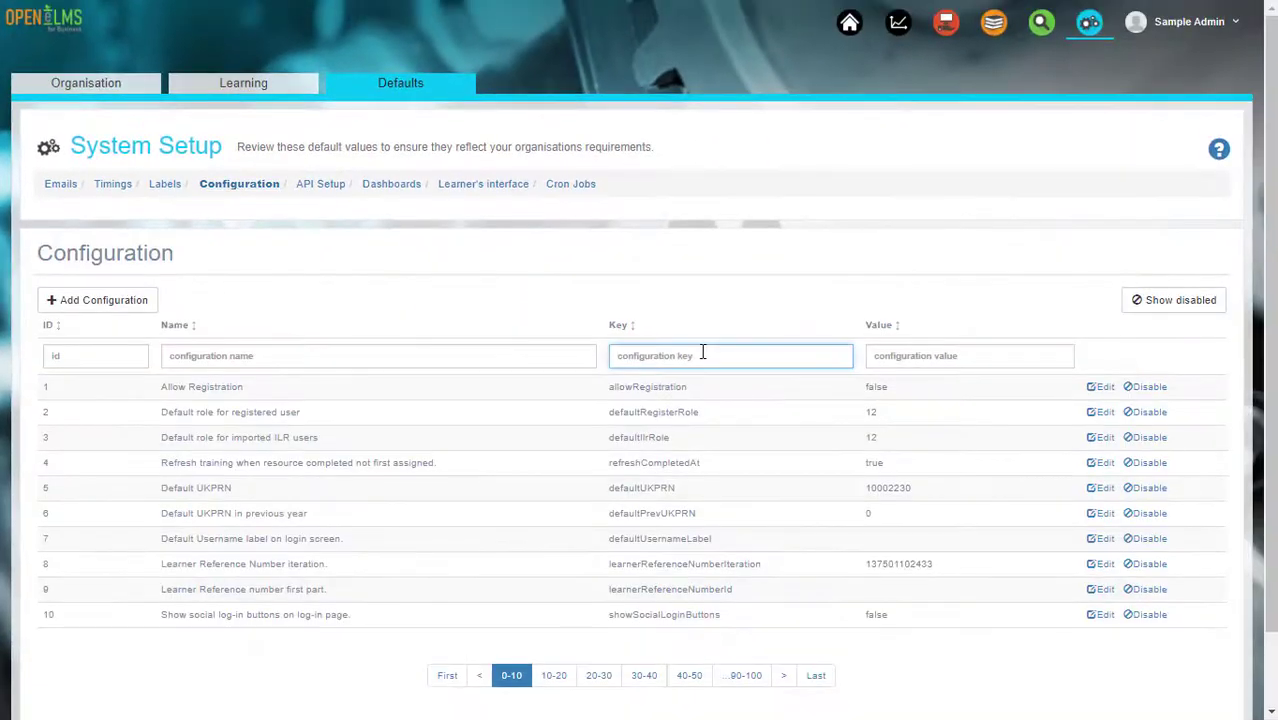
{"action": "type", "text": "PowerBI"}
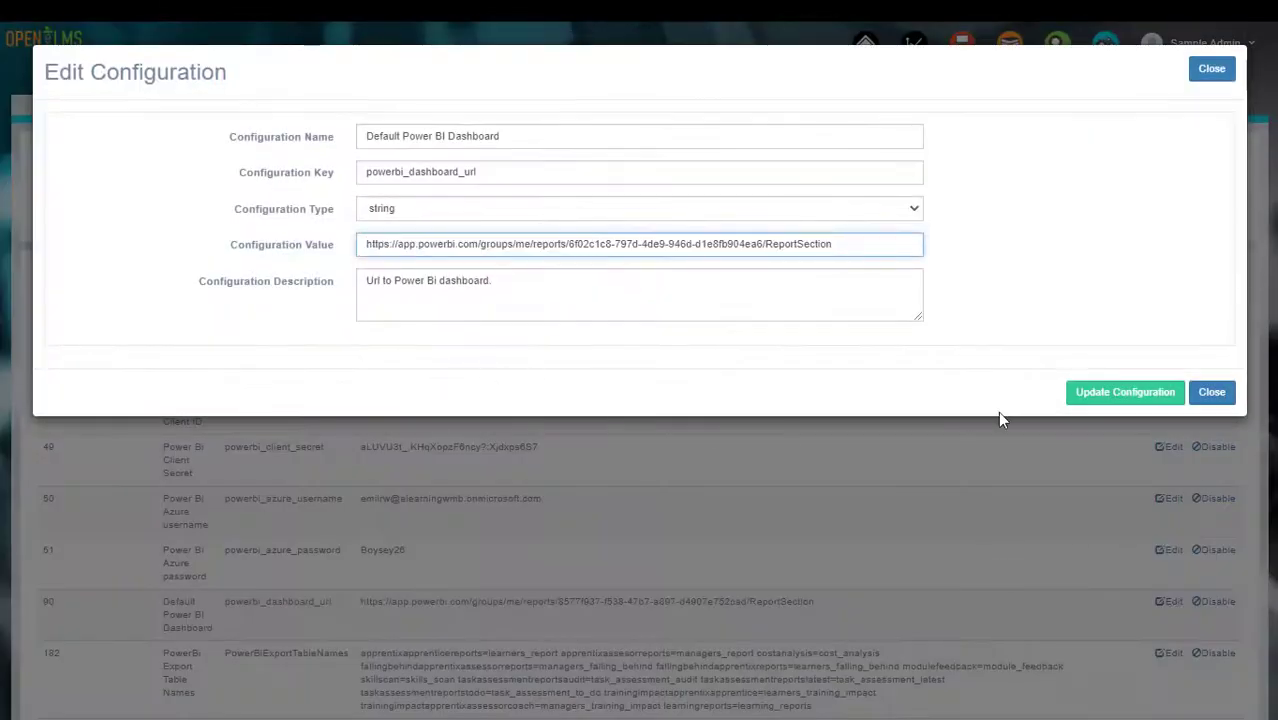
{"action": "left_click", "coordinate": [1112, 391]}
{"action": "left_click", "coordinate": [1208, 443]}
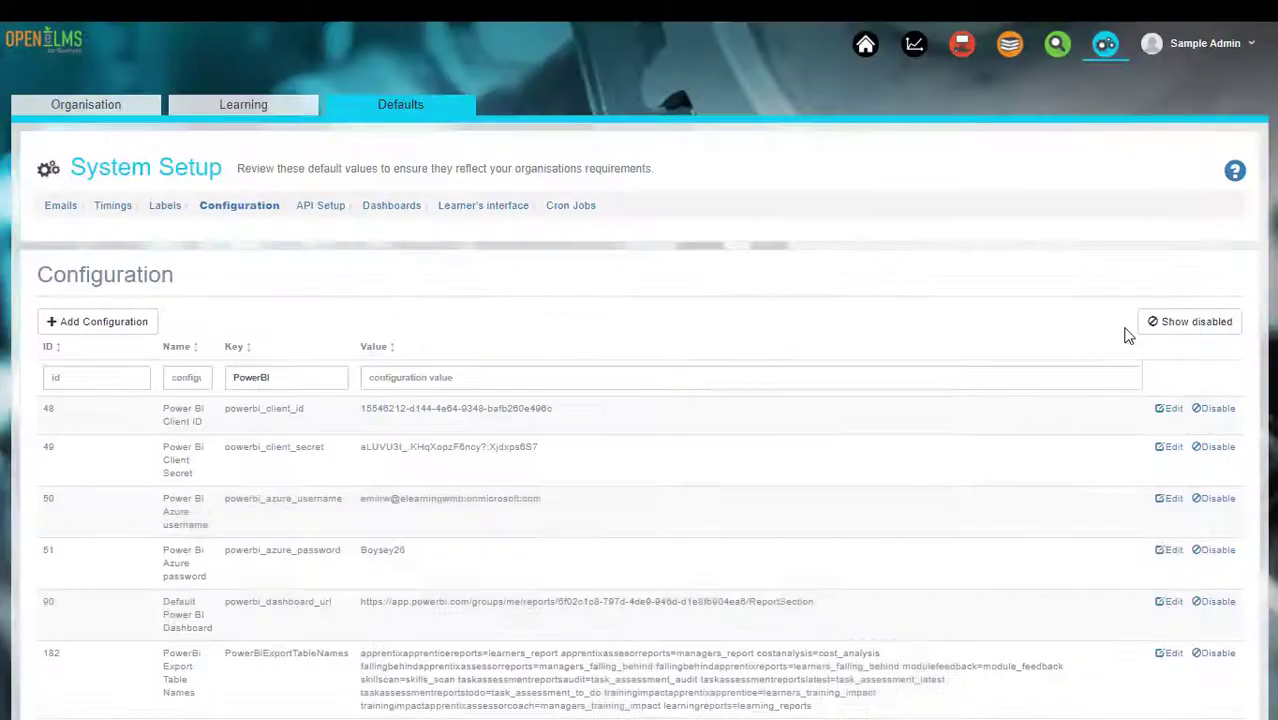
{"action": "left_click", "coordinate": [1041, 22]}
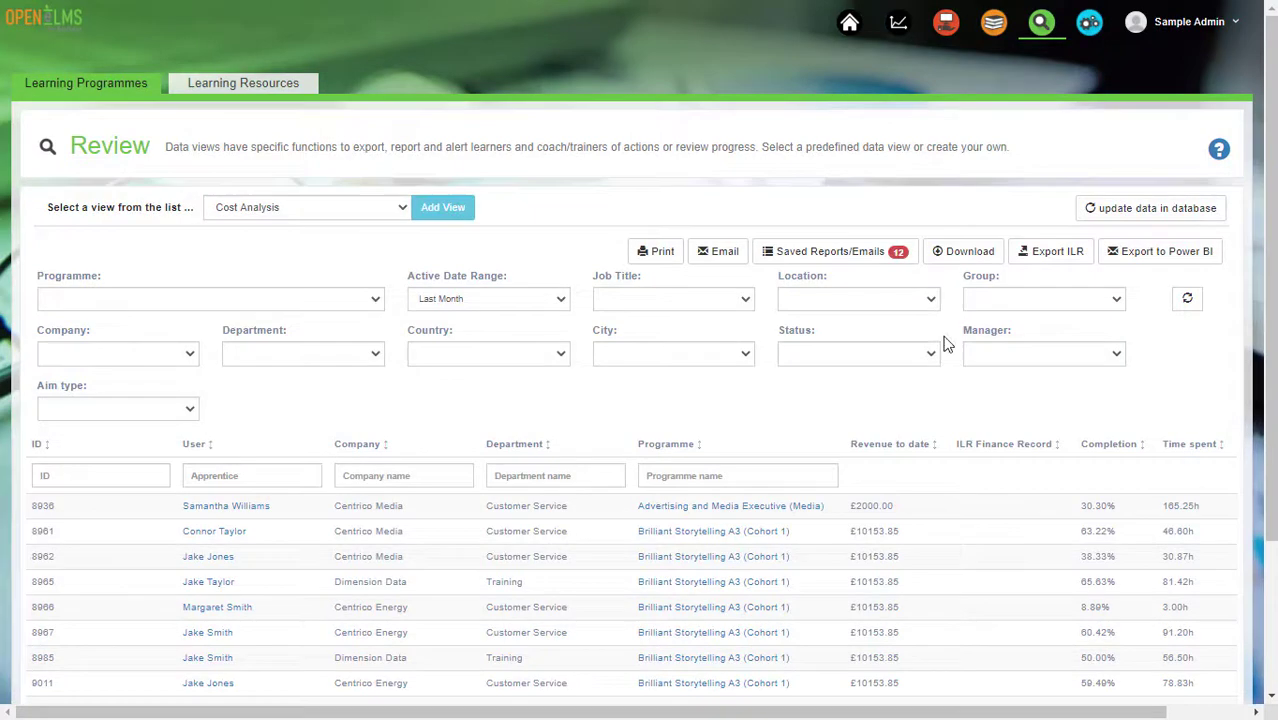
Export the Cost Analysis view to Power BI
{"action": "left_click", "coordinate": [1146, 258]}
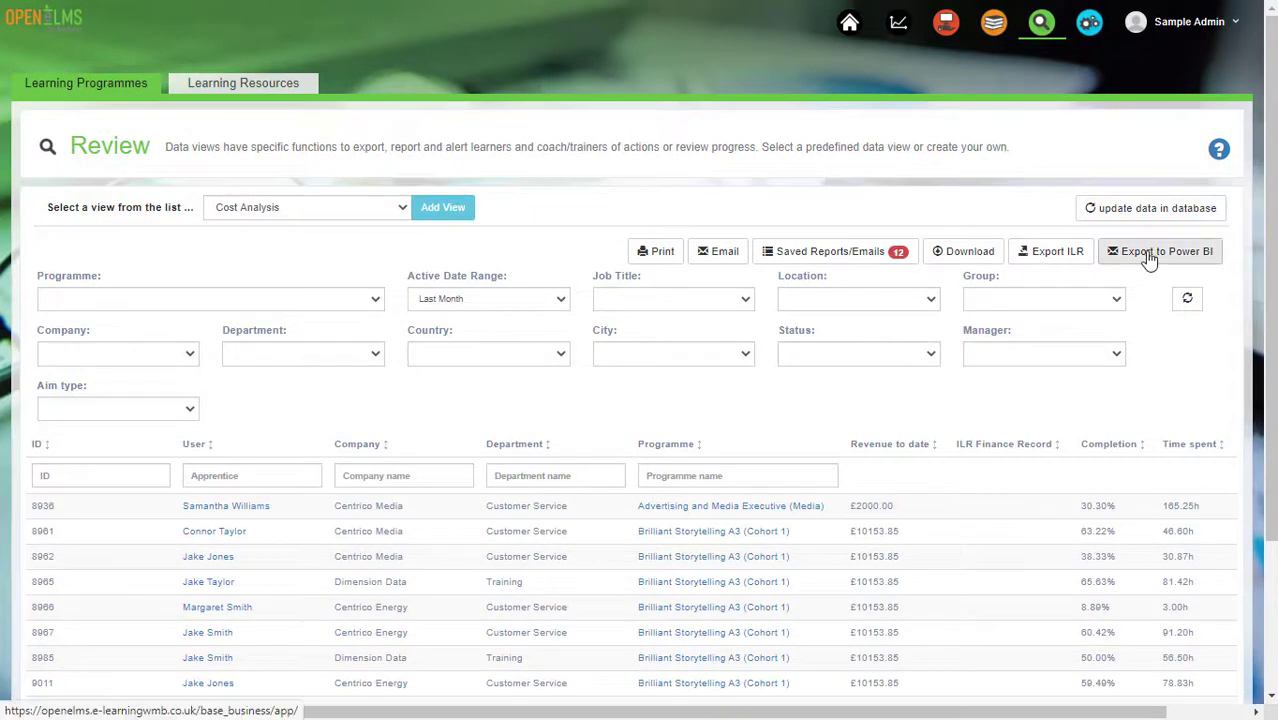